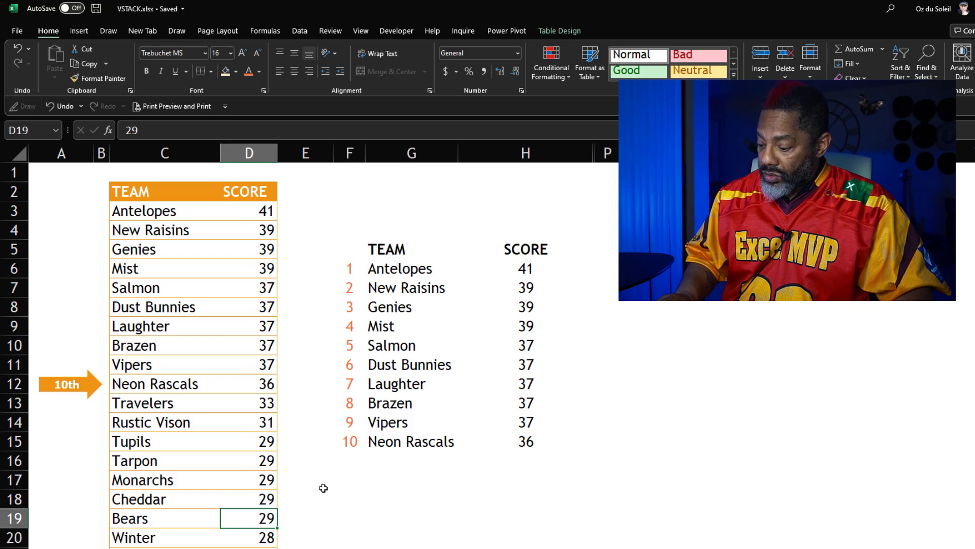
Step: Set the Bears' score to 36 and the Tarpon score to 37 in the team table
{"action": "type", "text": "36"}
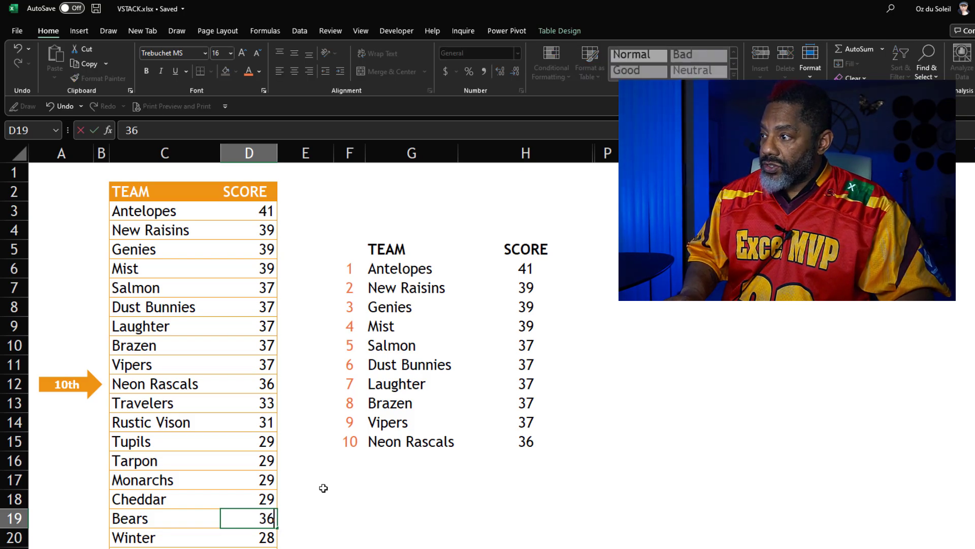
{"action": "key", "text": "Return"}
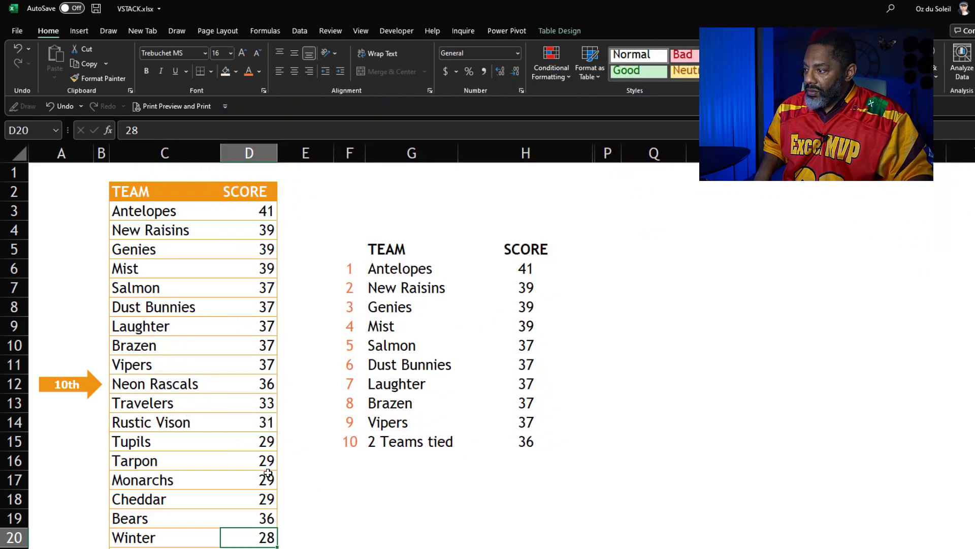
{"action": "left_click", "coordinate": [267, 459]}
{"action": "type", "text": "3"}
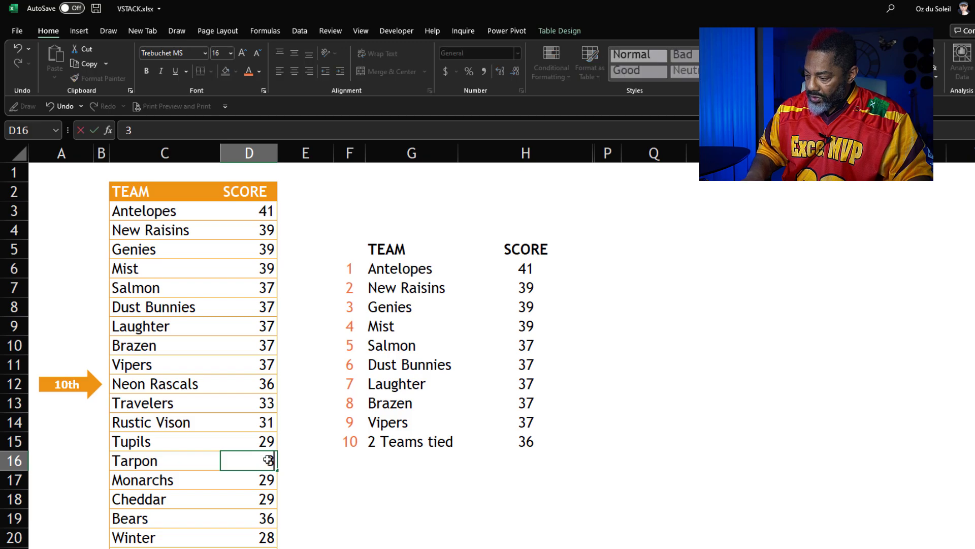
{"action": "type", "text": "7"}
{"action": "key", "text": "Return"}
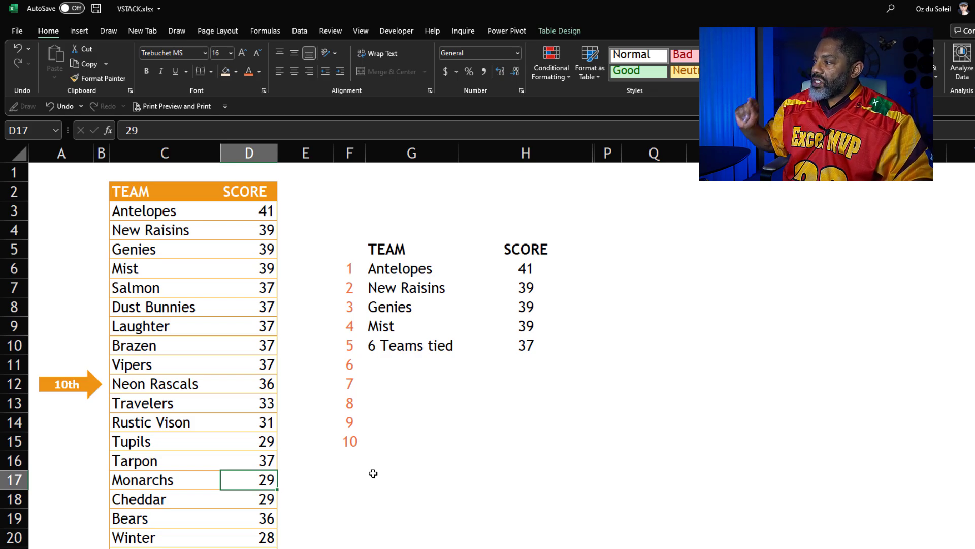
Step: Sort the team table by SCORE from largest to smallest and select the tied scores of 37
{"action": "left_click", "coordinate": [251, 327]}
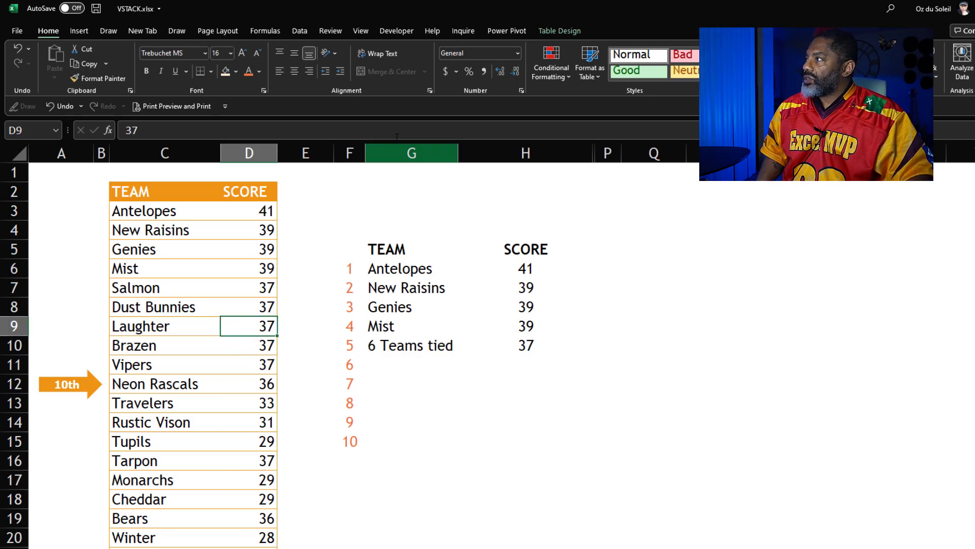
{"action": "left_click", "coordinate": [300, 31]}
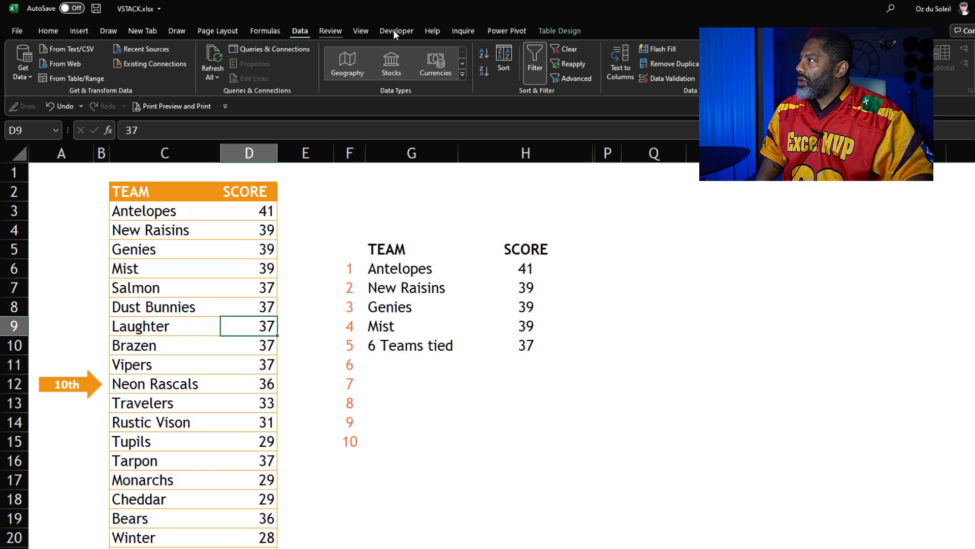
{"action": "left_click", "coordinate": [487, 72]}
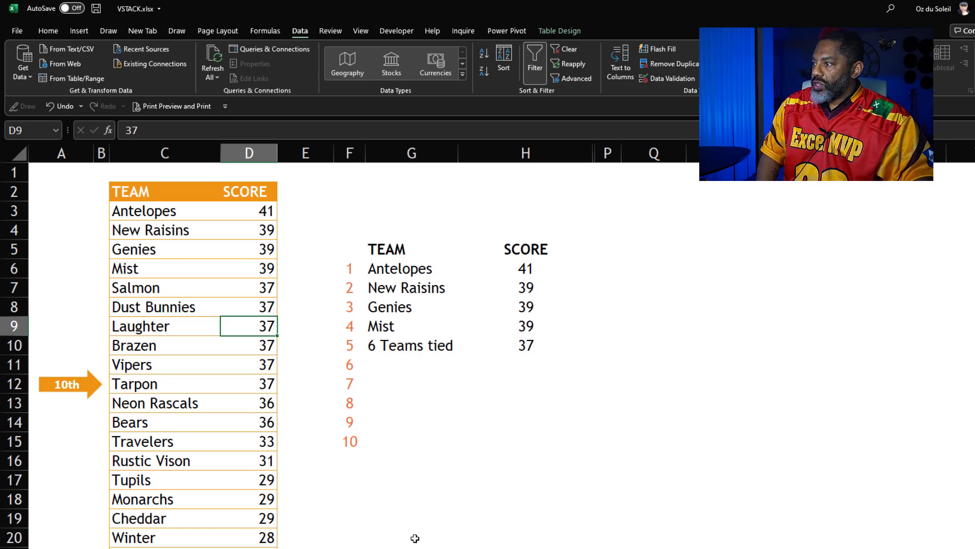
{"action": "left_click", "coordinate": [254, 287]}
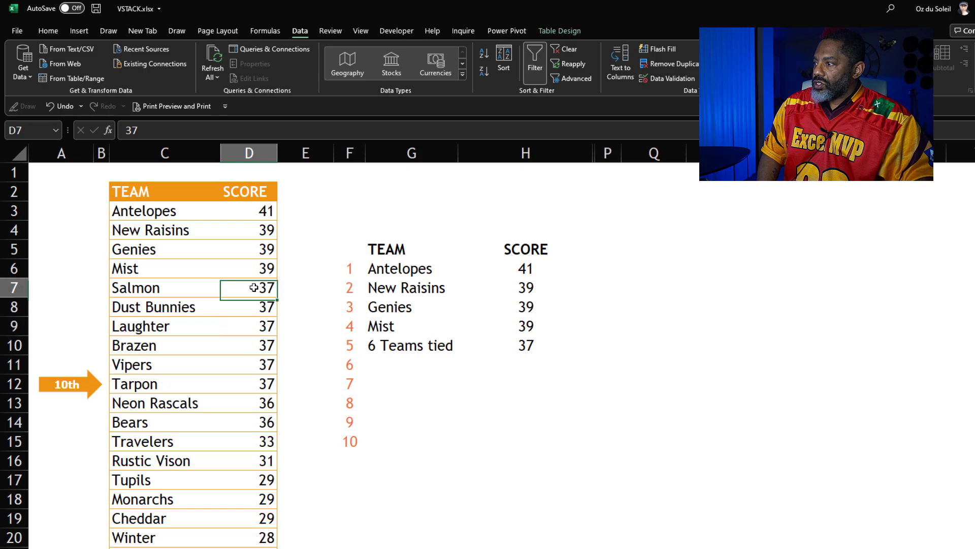
{"action": "left_click_drag", "start_coordinate": [254, 288], "coordinate": [262, 384]}
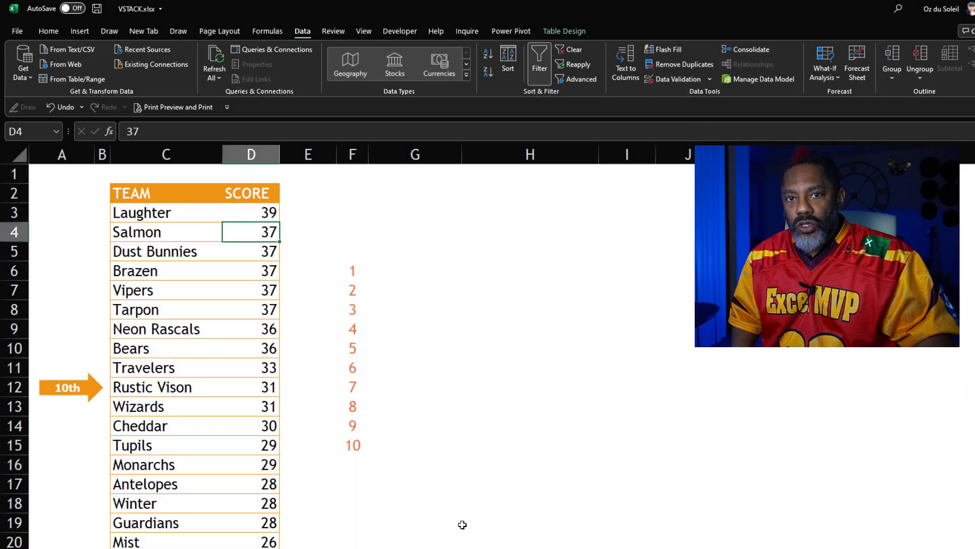
Step: Enter the label "10th Largest" in cell H1
{"action": "left_click", "coordinate": [501, 173]}
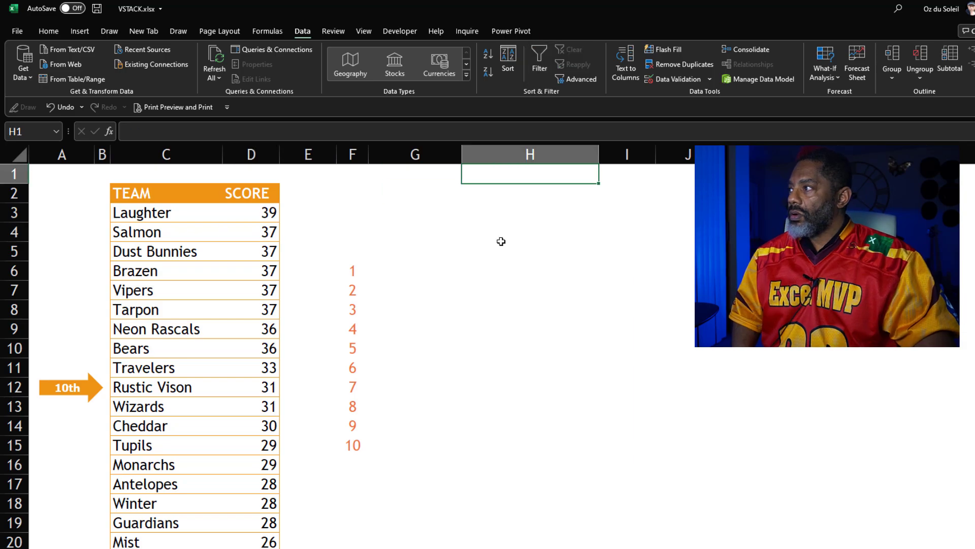
{"action": "type", "text": "10th"}
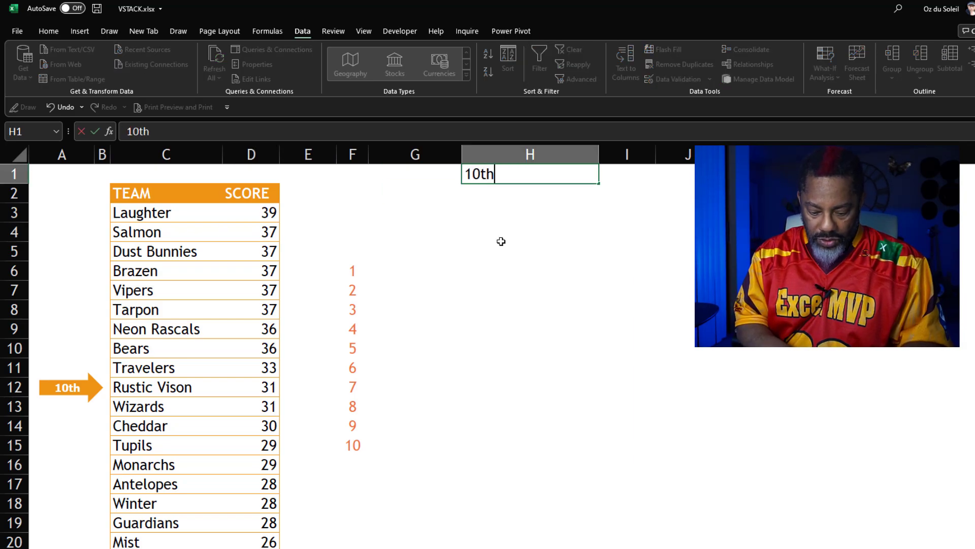
{"action": "type", "text": " Largest"}
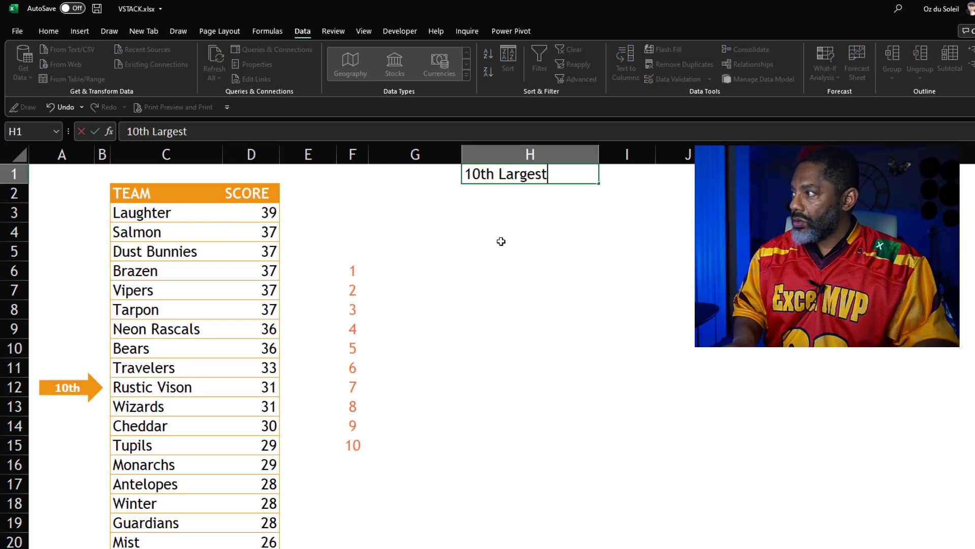
{"action": "key", "text": "Tab"}
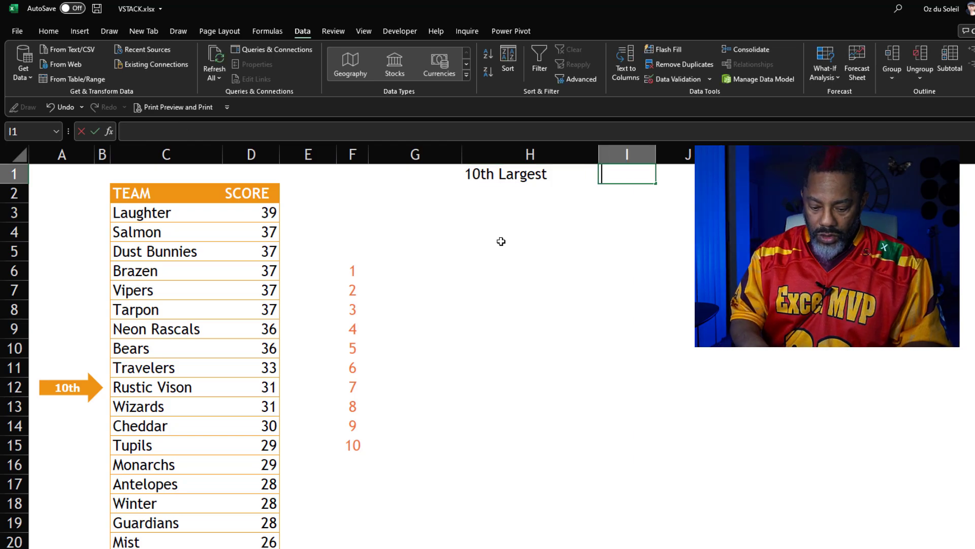
Step: Calculate the 10th largest score in I1 with the formula =LARGE(Table1[SCORE],10)
{"action": "type", "text": "=large"}
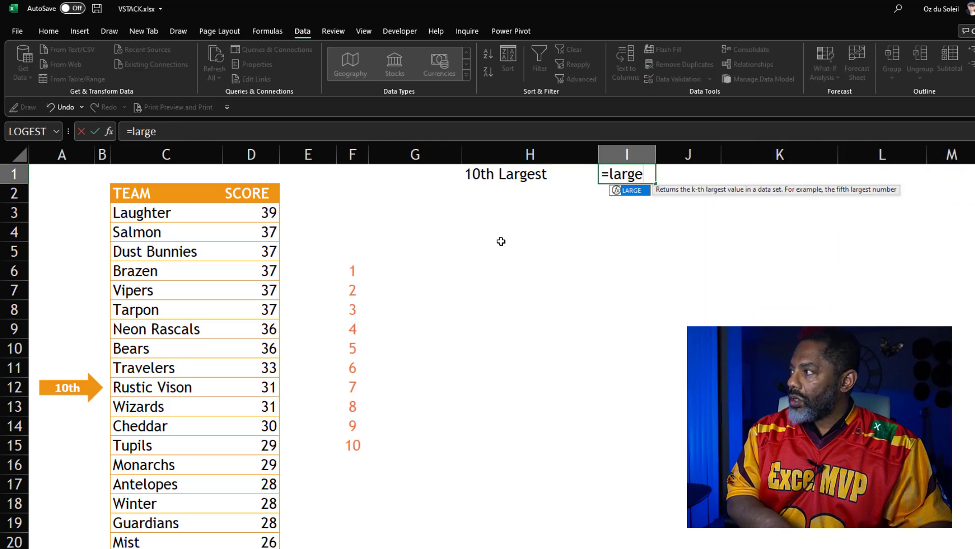
{"action": "type", "text": "("}
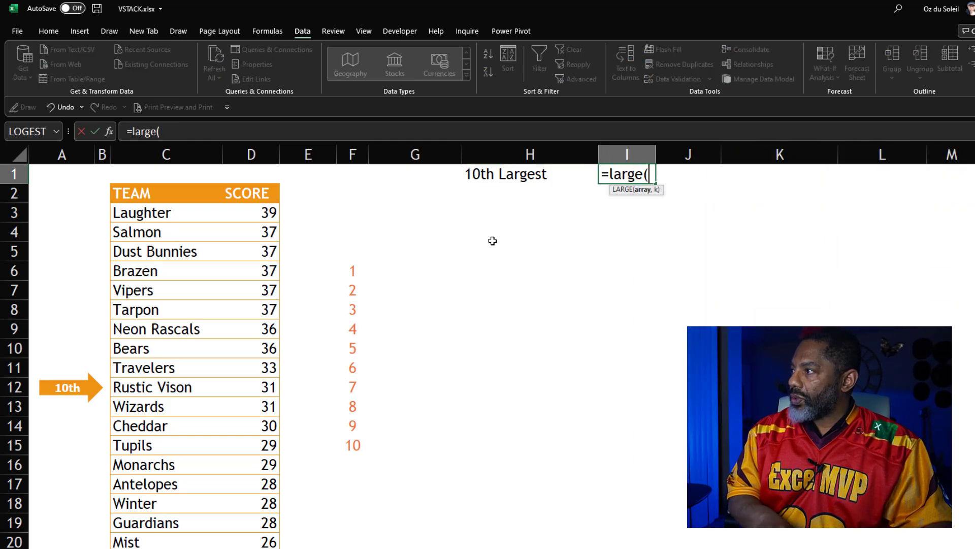
{"action": "left_click", "coordinate": [243, 183]}
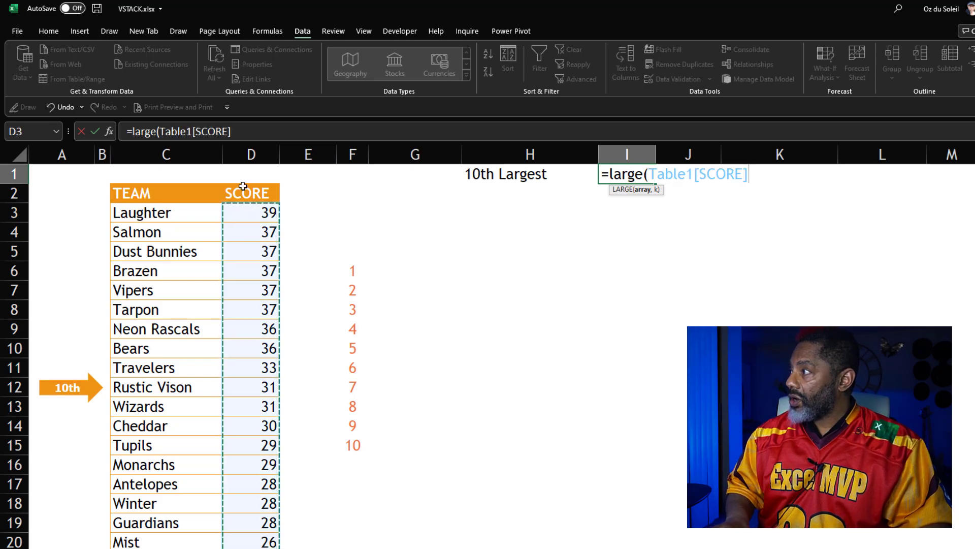
{"action": "type", "text": ","}
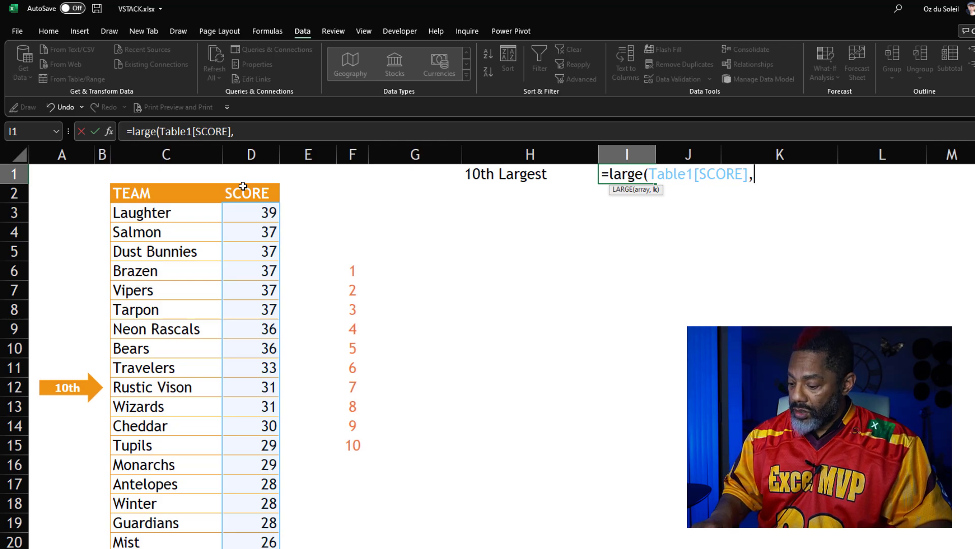
{"action": "type", "text": "10"}
{"action": "key", "text": "Return"}
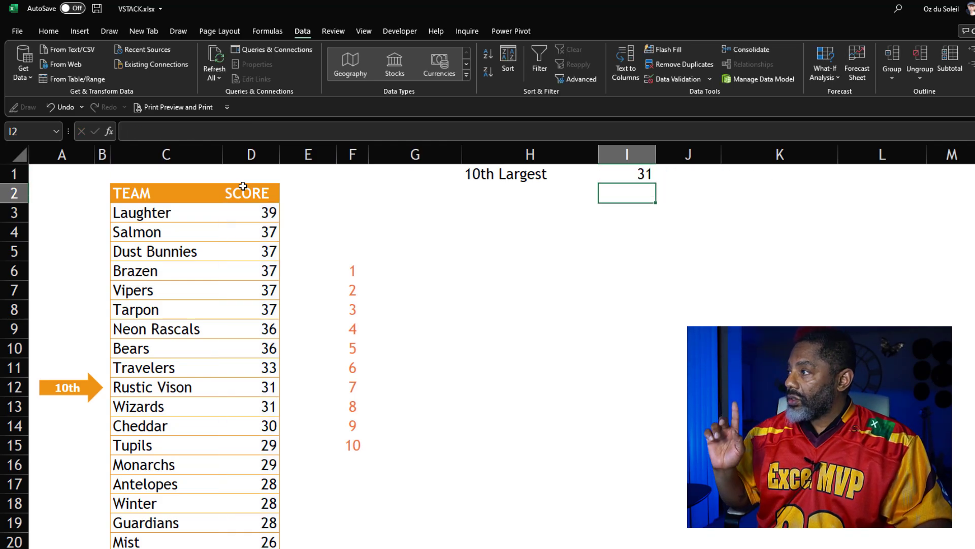
Step: Enter the label "Count ties" in cell H2
{"action": "left_click", "coordinate": [484, 189]}
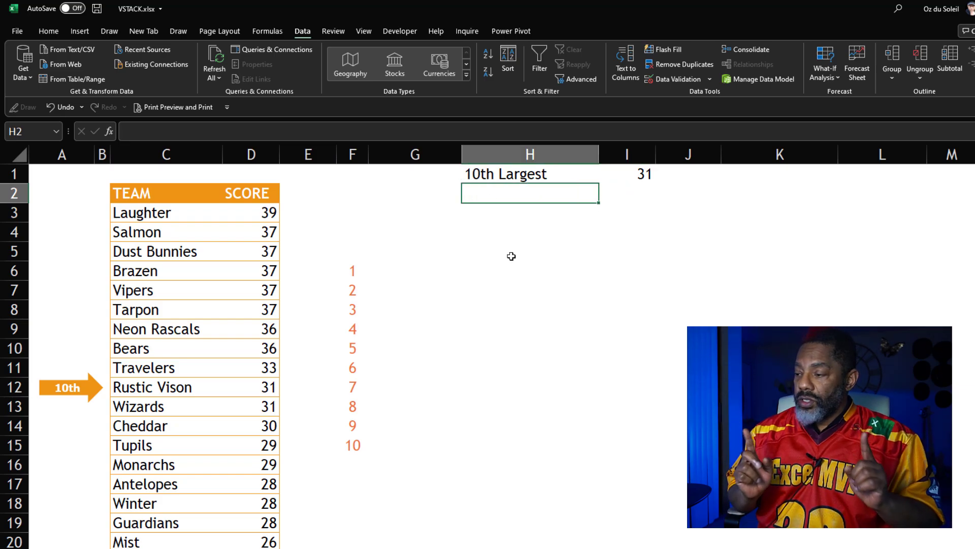
{"action": "type", "text": "C"}
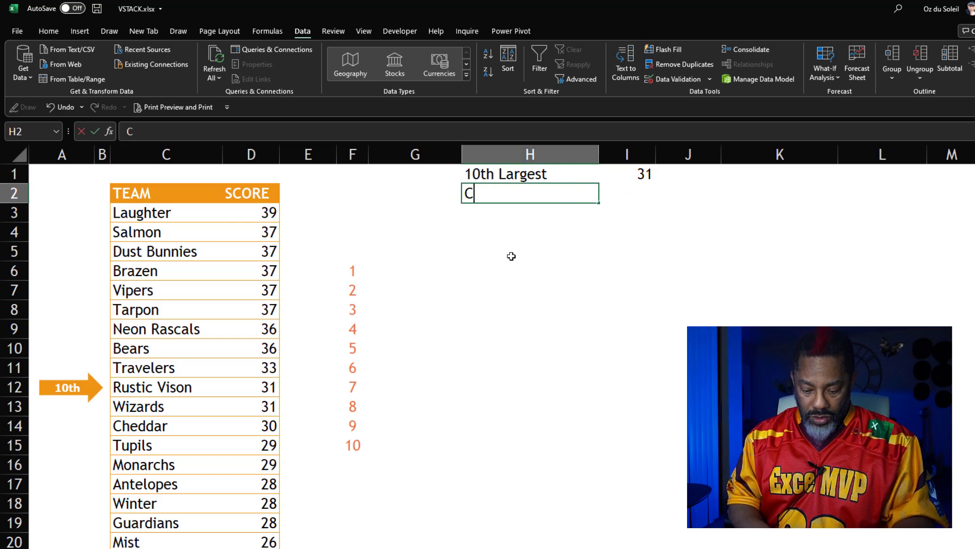
{"action": "type", "text": "ount ties"}
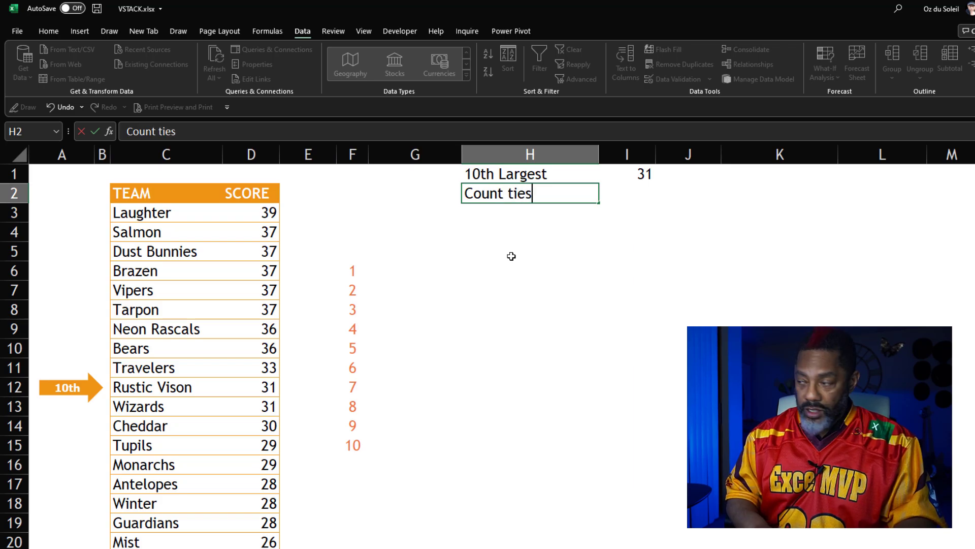
{"action": "key", "text": "Return"}
{"action": "key", "text": "Up"}
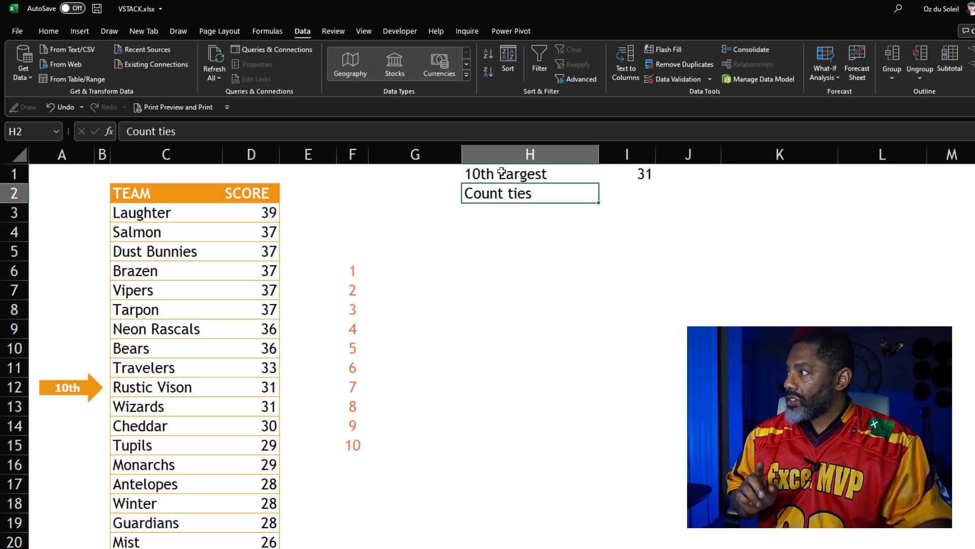
Step: Make the two labels in H1:H2 bold
{"action": "left_click_drag", "start_coordinate": [501, 175], "coordinate": [508, 194]}
{"action": "right_click", "coordinate": [509, 194]}
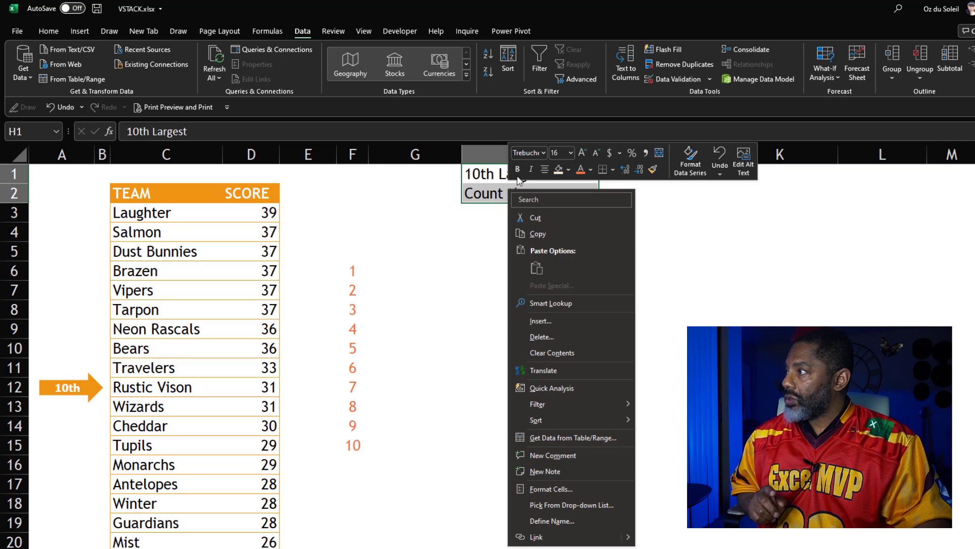
{"action": "left_click", "coordinate": [883, 232]}
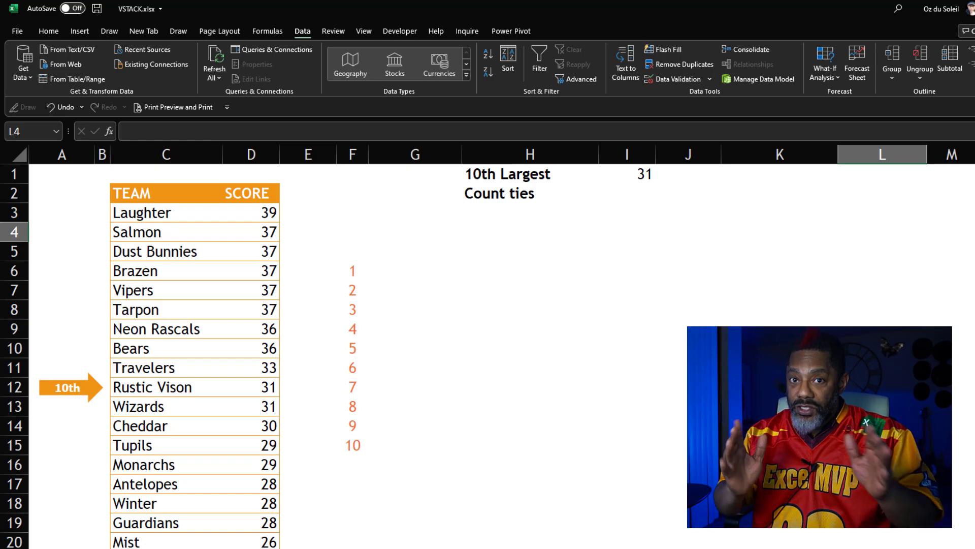
{"action": "left_click", "coordinate": [856, 234]}
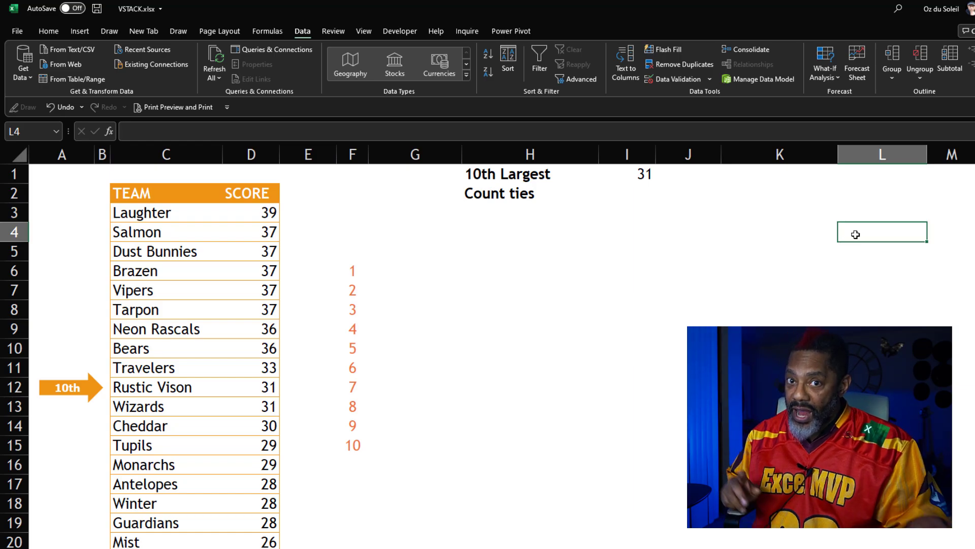
Step: Reference the team table's header row in L1 with the formula =Table1[#Headers]
{"action": "left_click", "coordinate": [852, 181]}
{"action": "type", "text": "="}
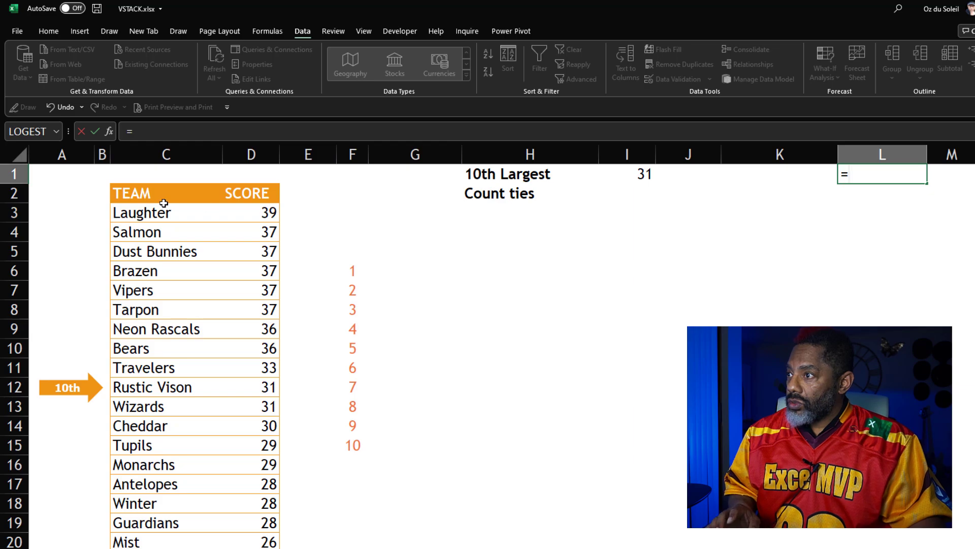
{"action": "left_click_drag", "start_coordinate": [133, 194], "coordinate": [247, 194]}
{"action": "key", "text": "Return"}
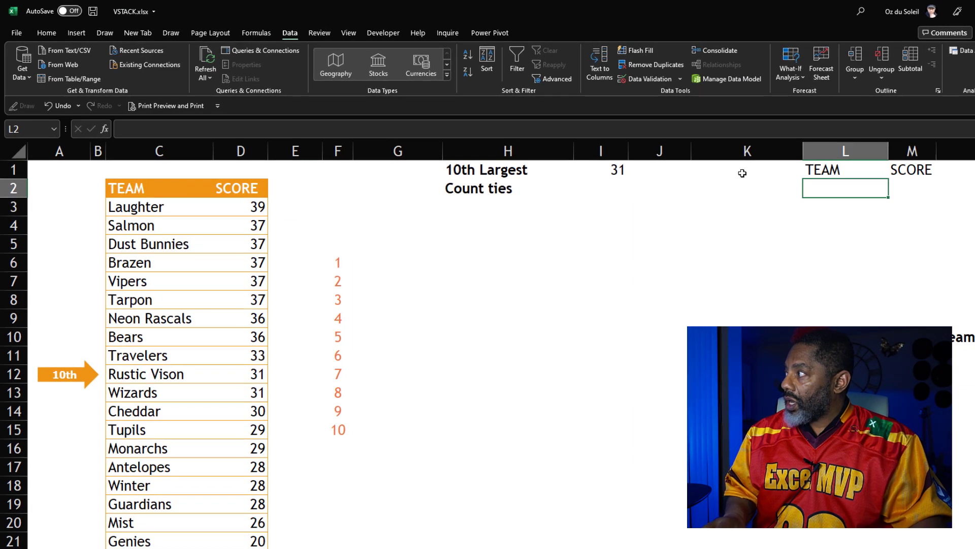
{"action": "left_click", "coordinate": [860, 168]}
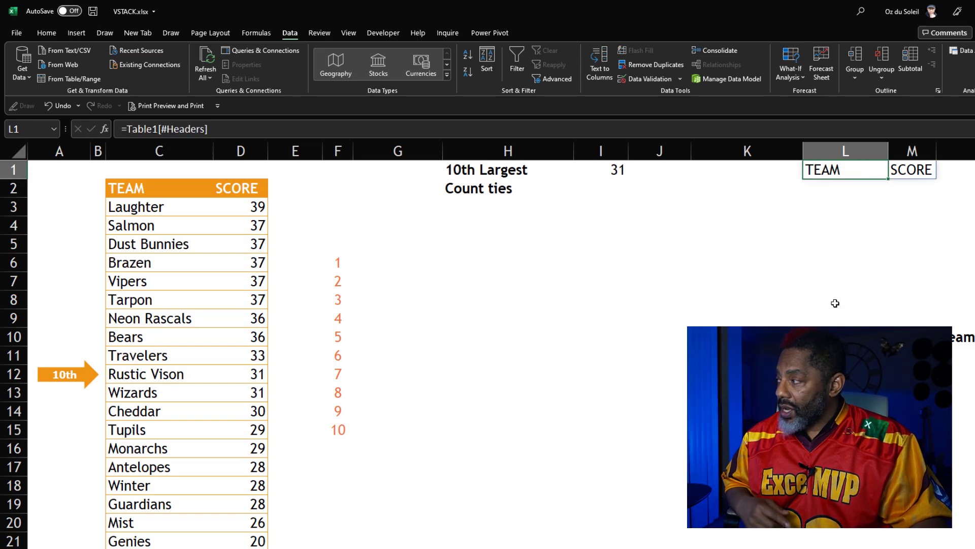
{"action": "left_click", "coordinate": [845, 299]}
Step: List the teams tied at 10th place in N12 by using FILTER on Table1 where Table1[SCORE] equals the 10th largest score in I1
{"action": "scroll", "coordinate": [501, 345], "scroll_direction": "right", "scroll_amount": 4}
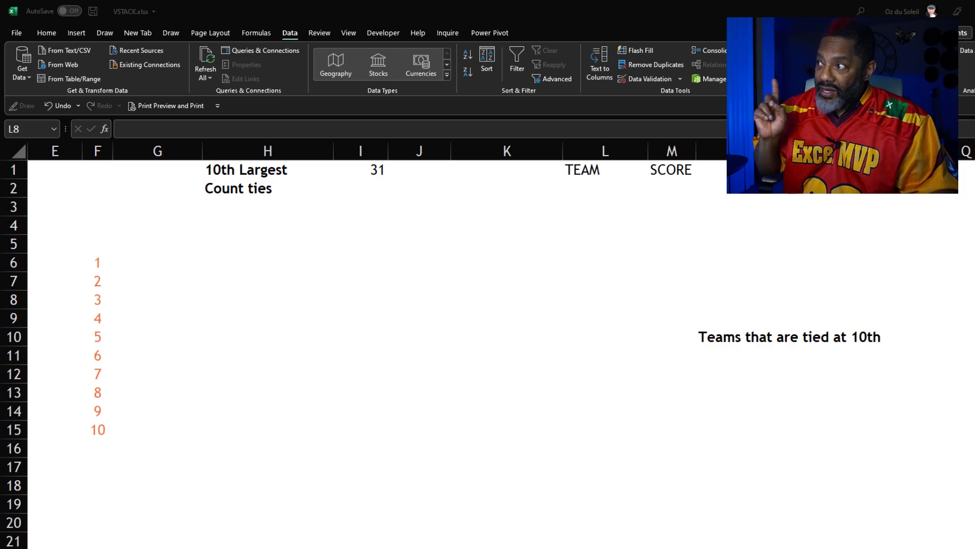
{"action": "left_click", "coordinate": [713, 376]}
{"action": "type", "text": "=fi"}
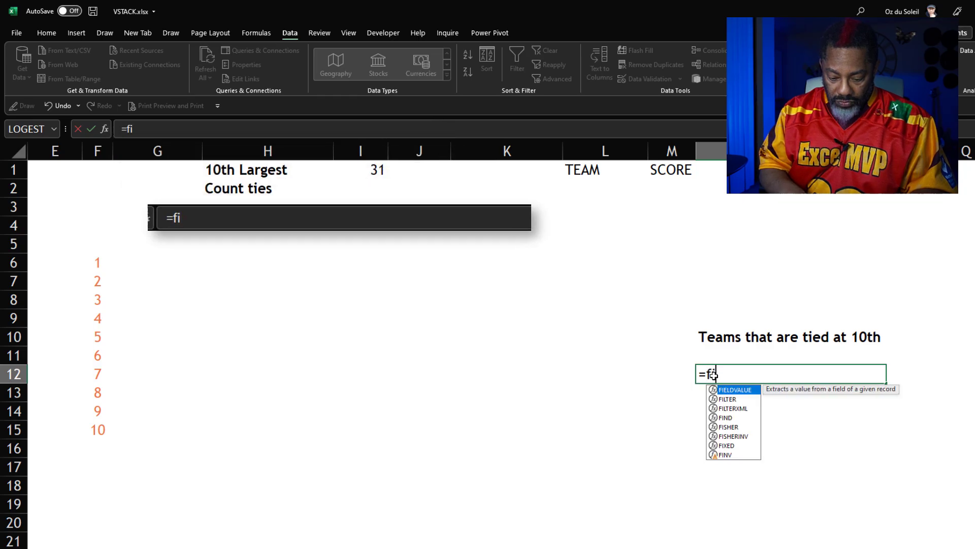
{"action": "type", "text": "lter("}
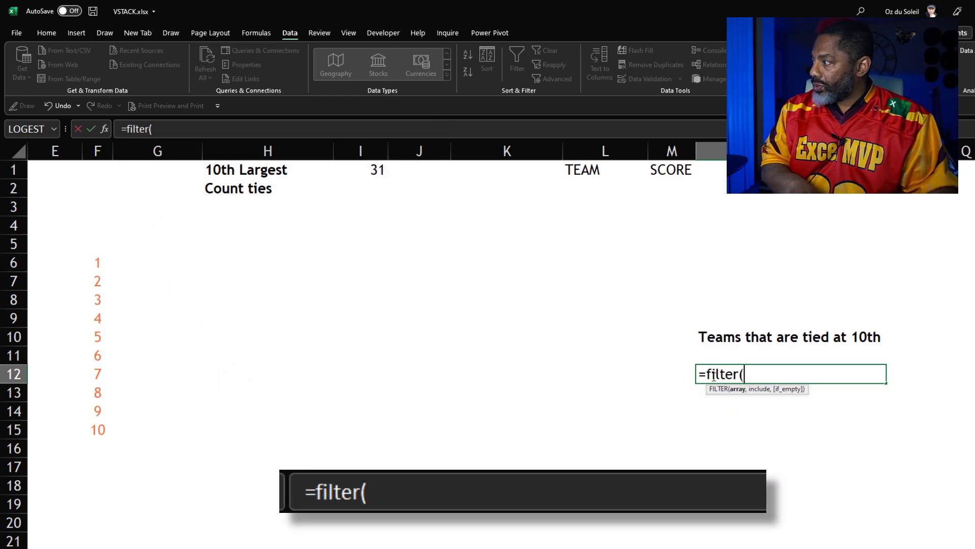
{"action": "scroll", "coordinate": [171, 248], "scroll_direction": "left", "scroll_amount": 4}
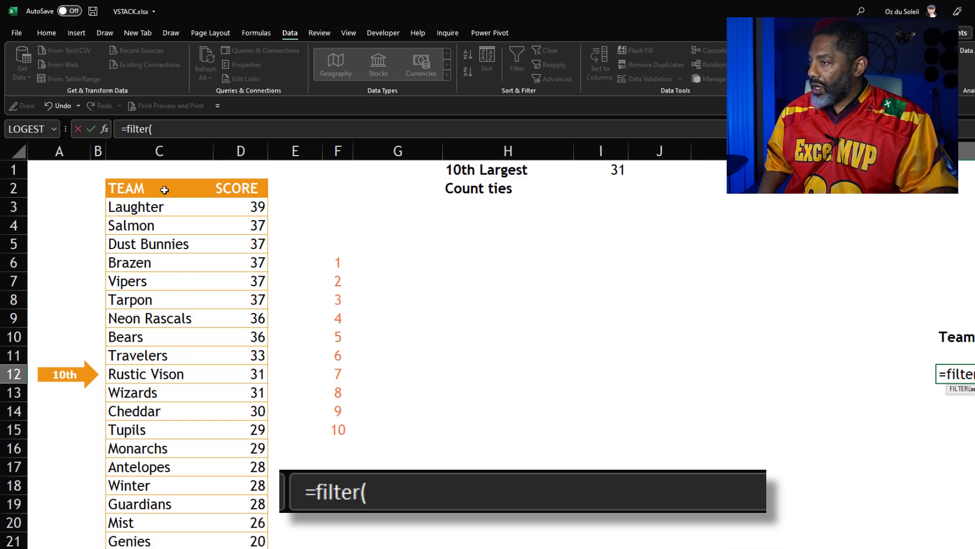
{"action": "left_click_drag", "start_coordinate": [154, 179], "coordinate": [233, 180]}
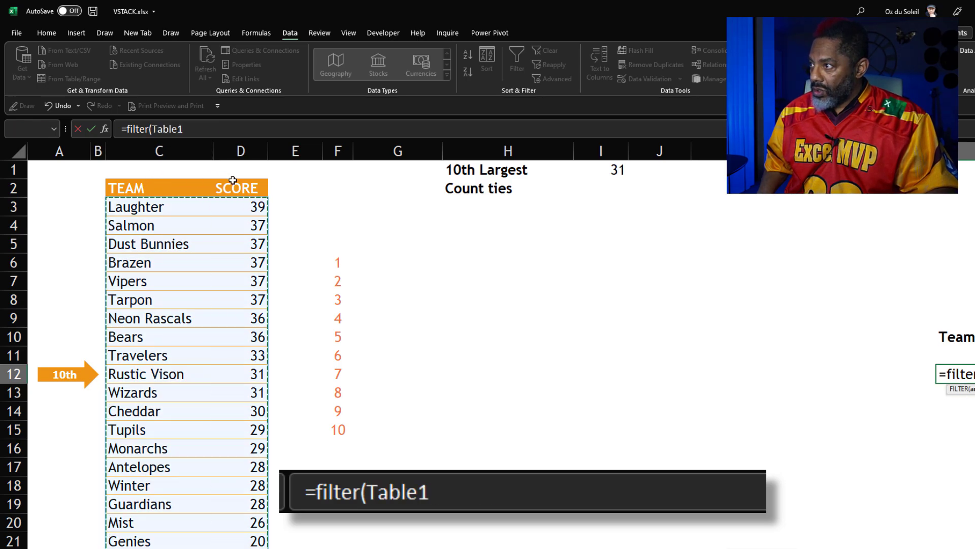
{"action": "type", "text": ","}
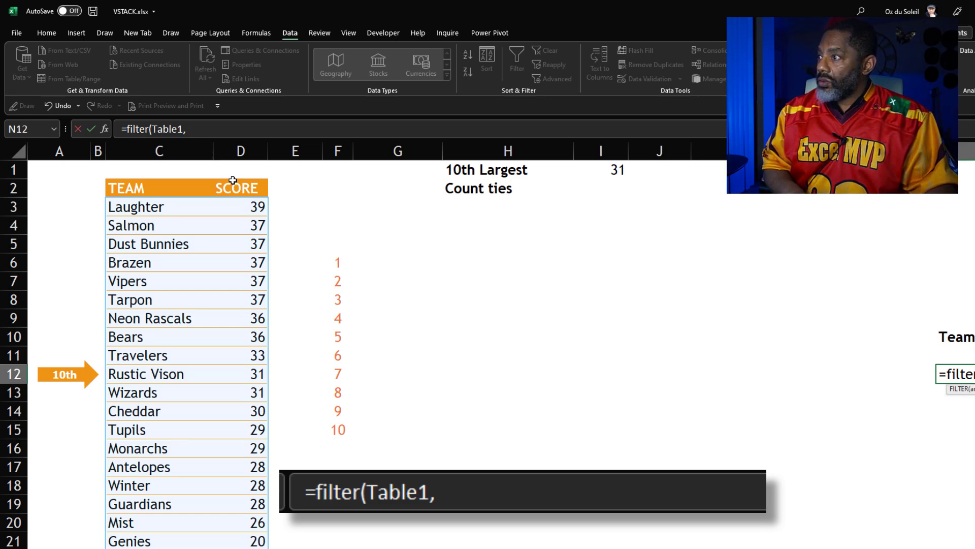
{"action": "left_click", "coordinate": [232, 180]}
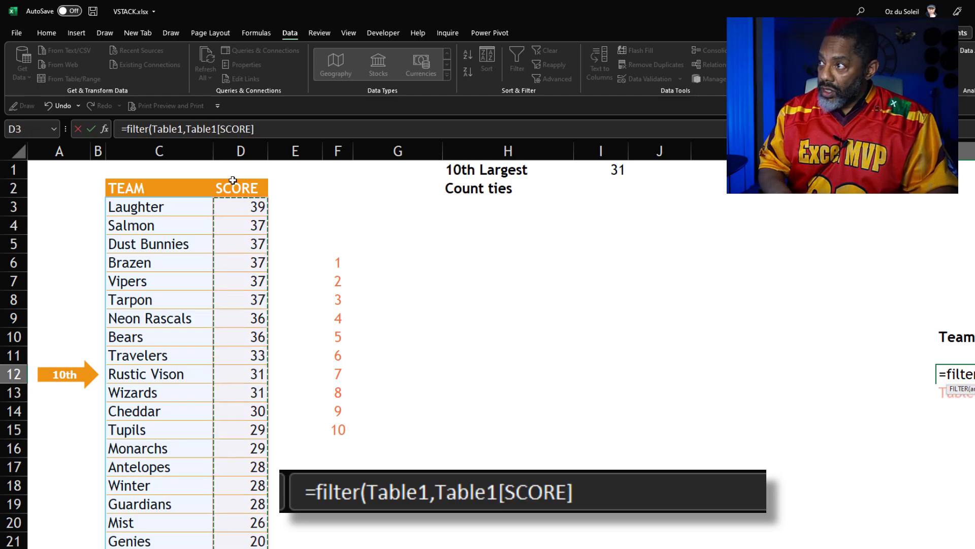
{"action": "type", "text": "="}
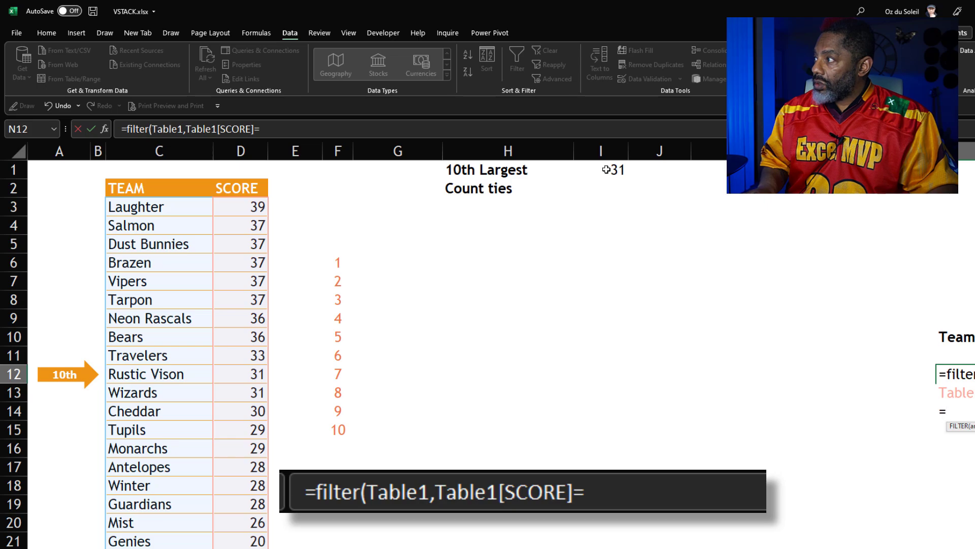
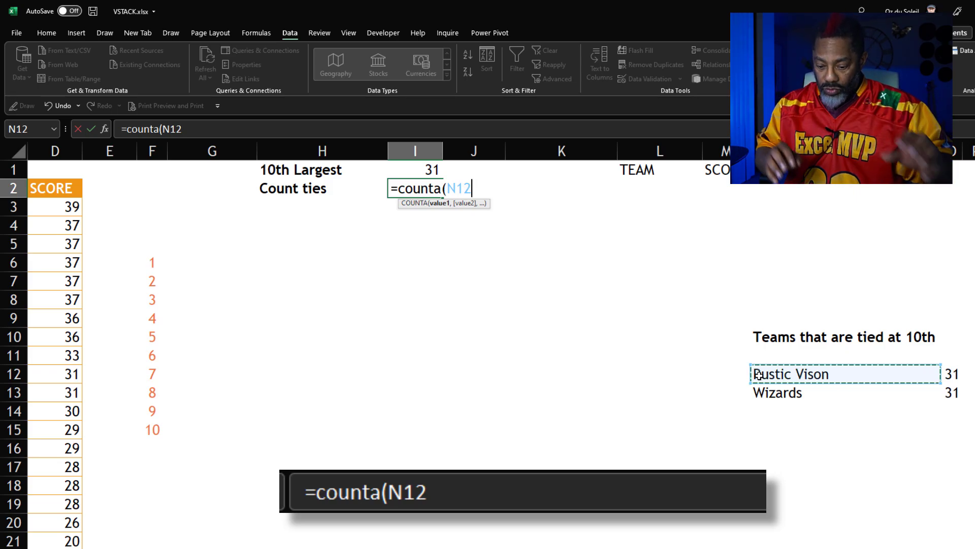
Step: Count the tied teams in I2 with the formula =COUNTA(N12#)/2
{"action": "type", "text": "#"}
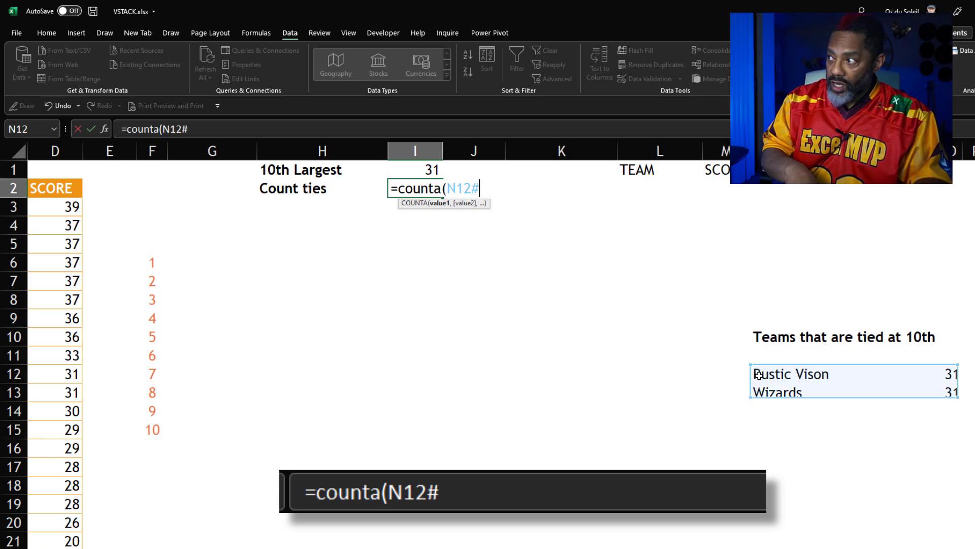
{"action": "key", "text": "Return"}
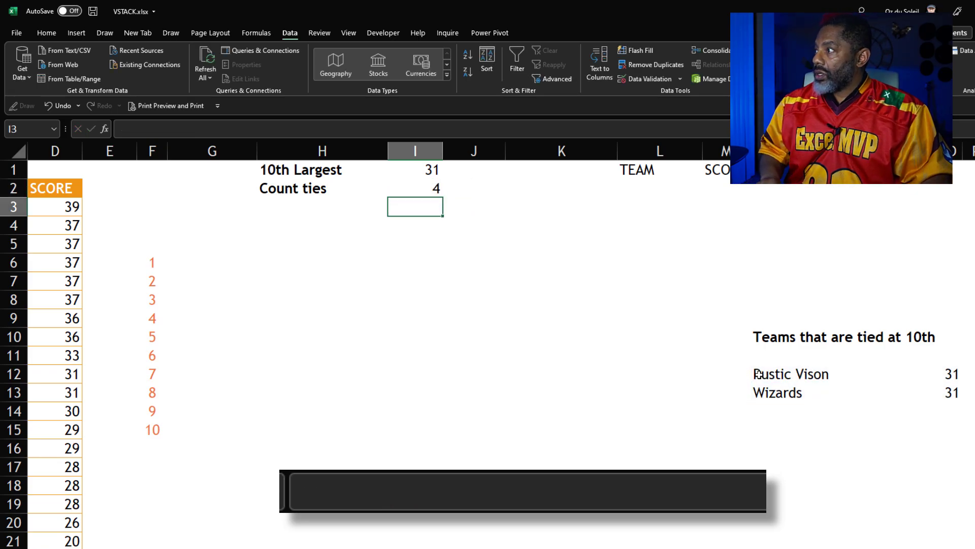
{"action": "key", "text": "Up"}
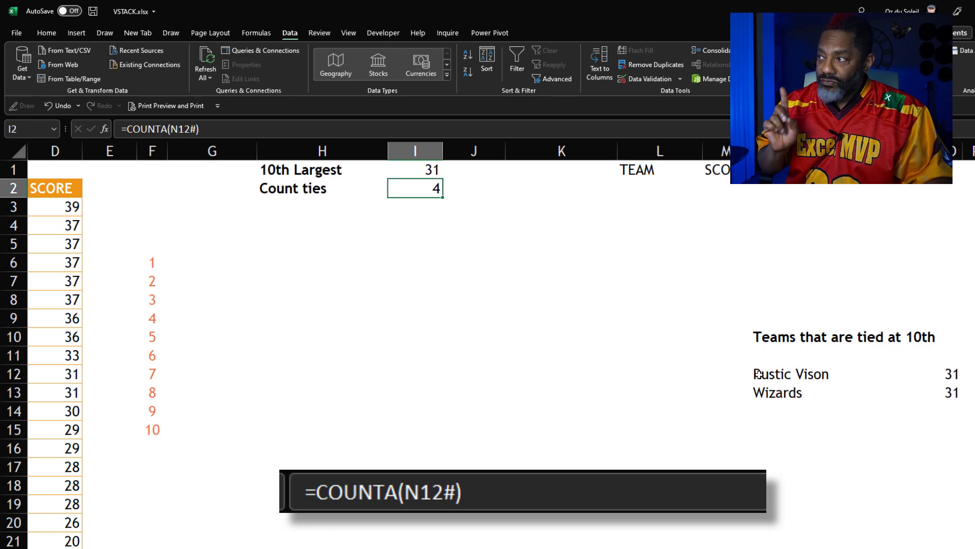
{"action": "left_click", "coordinate": [384, 127]}
{"action": "type", "text": "/2"}
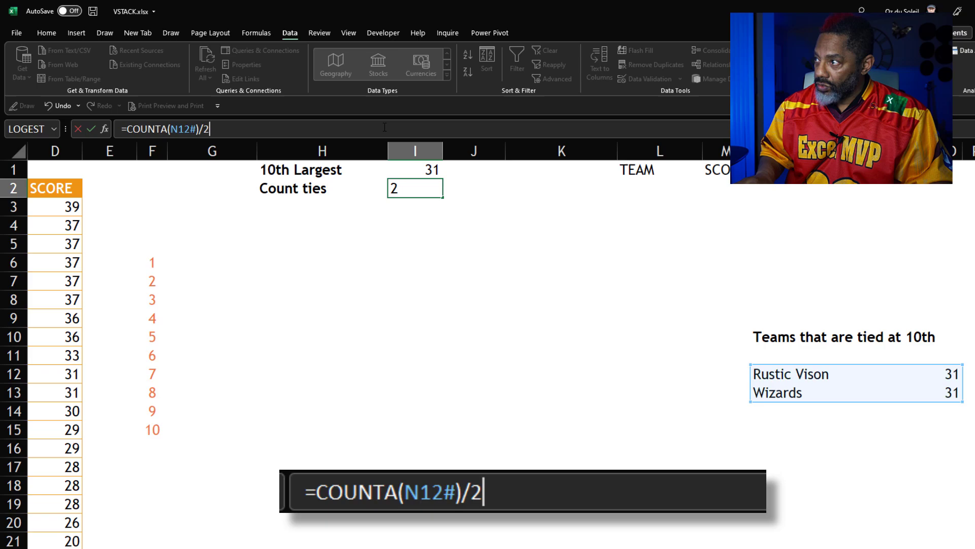
{"action": "key", "text": "Return"}
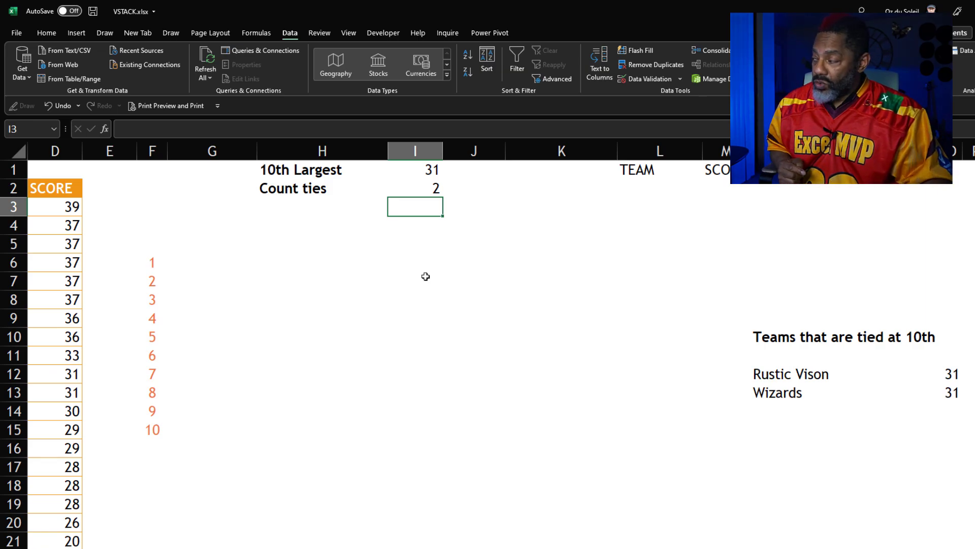
Step: List the teams scoring above 10th place in K11 with the formula =FILTER(Table1,Table1[SCORE]>I1)
{"action": "left_click", "coordinate": [544, 368]}
{"action": "left_click", "coordinate": [543, 355]}
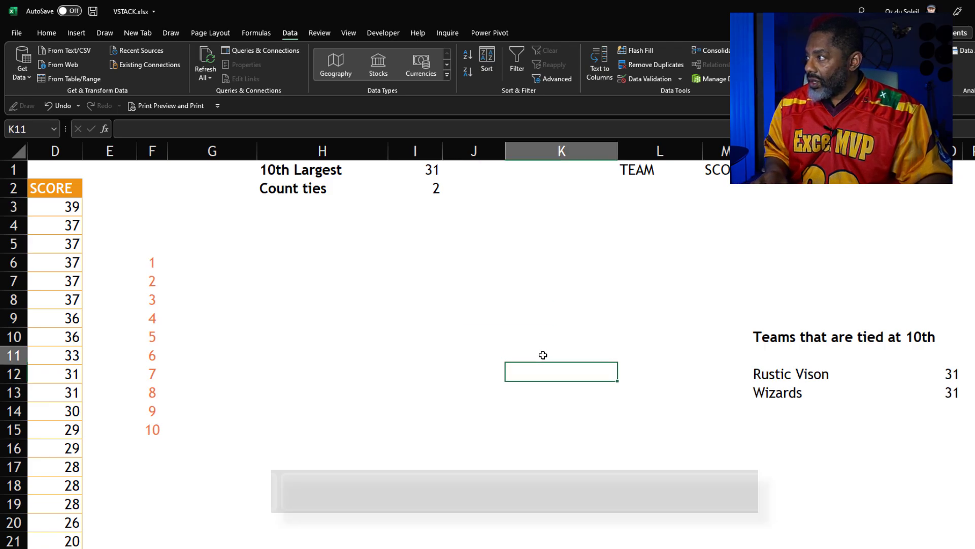
{"action": "type", "text": "="}
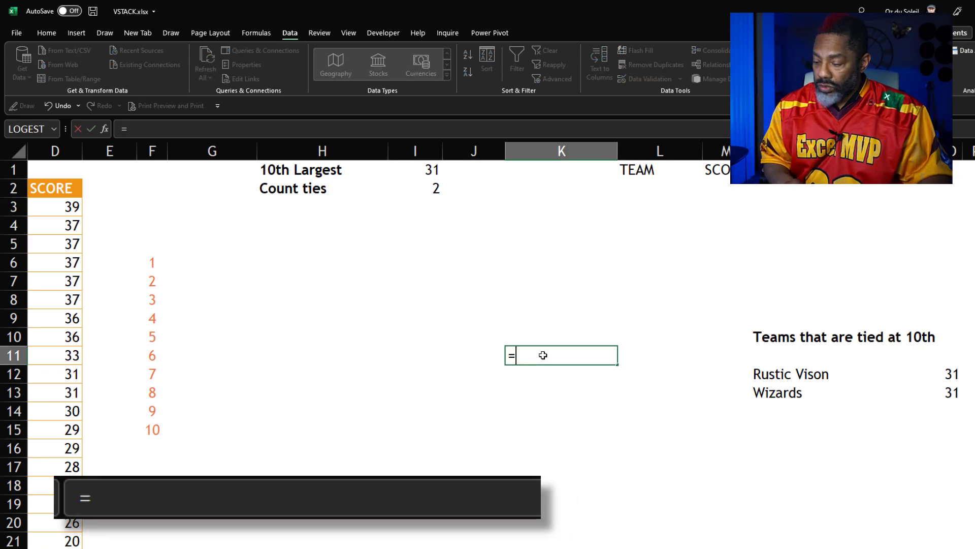
{"action": "type", "text": "filter("}
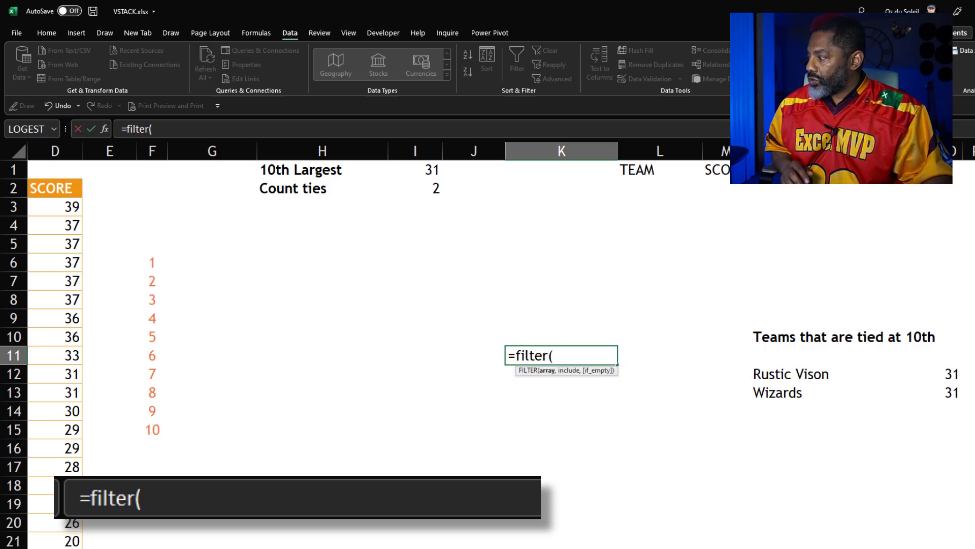
{"action": "scroll", "coordinate": [142, 186], "scroll_direction": "left", "scroll_amount": 3}
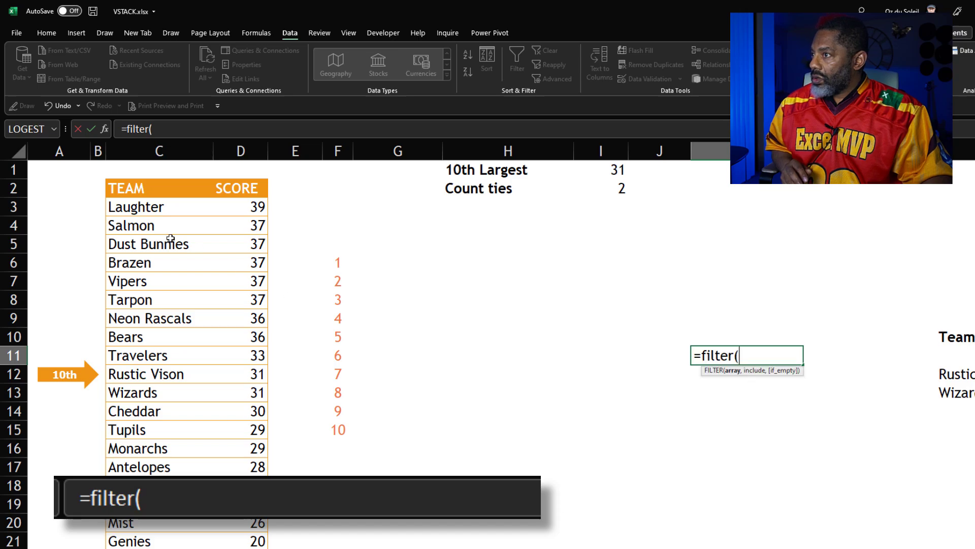
{"action": "left_click_drag", "start_coordinate": [142, 186], "coordinate": [233, 185]}
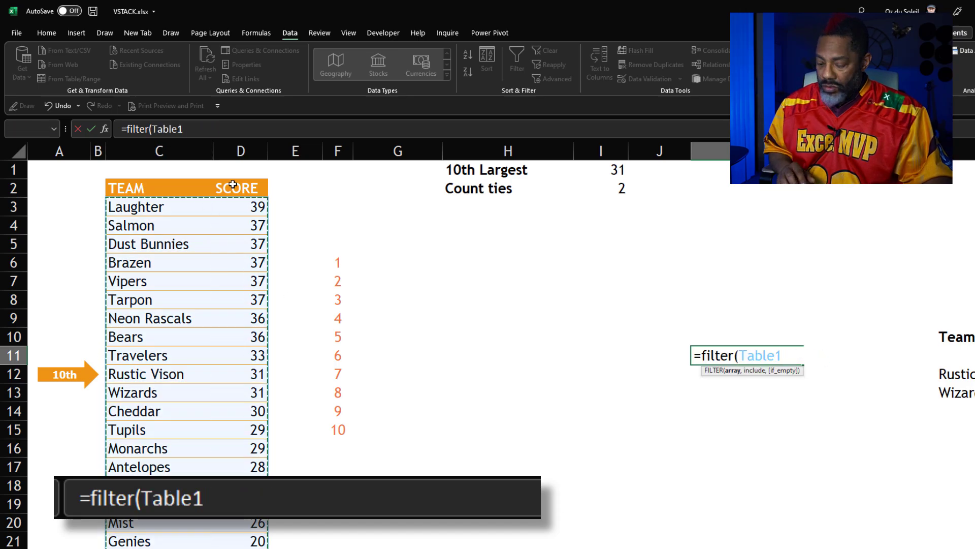
{"action": "type", "text": ","}
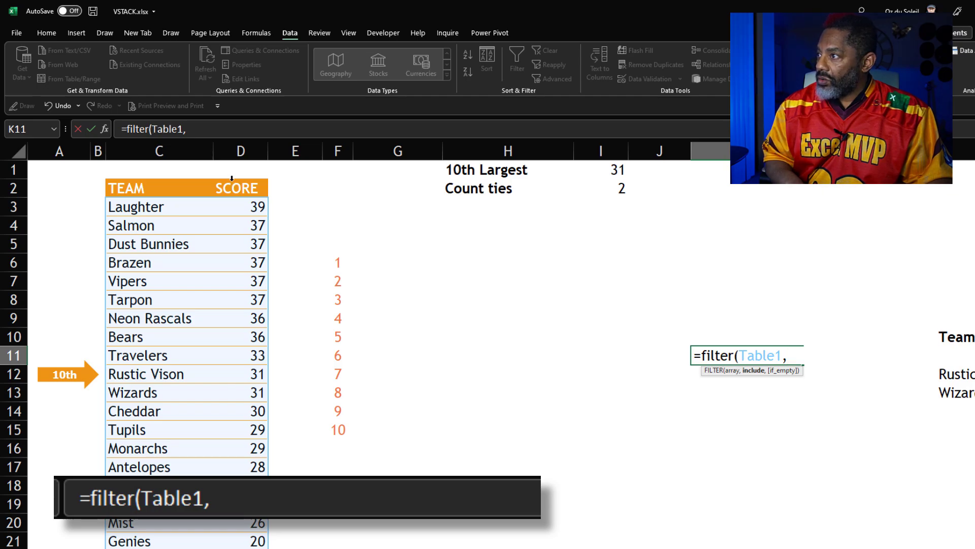
{"action": "left_click", "coordinate": [231, 179]}
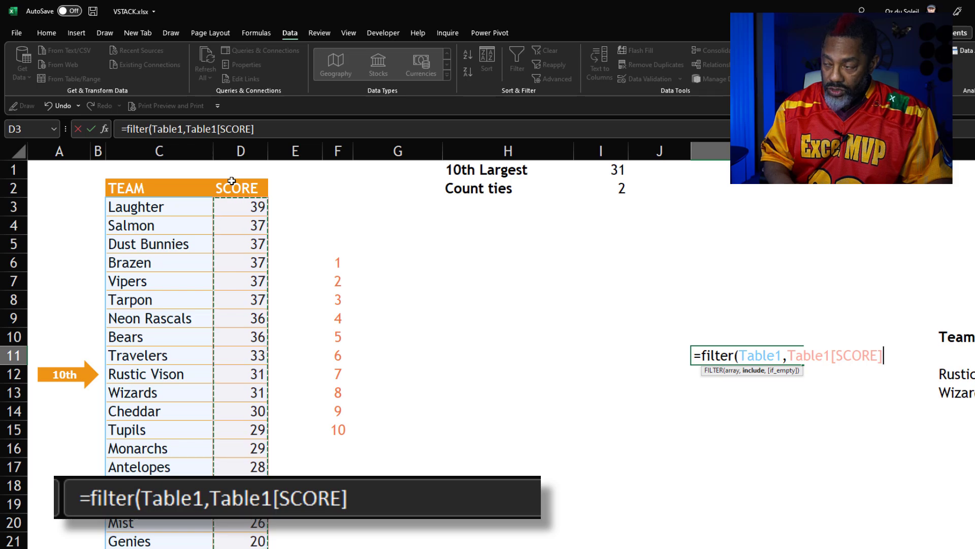
{"action": "type", "text": ">"}
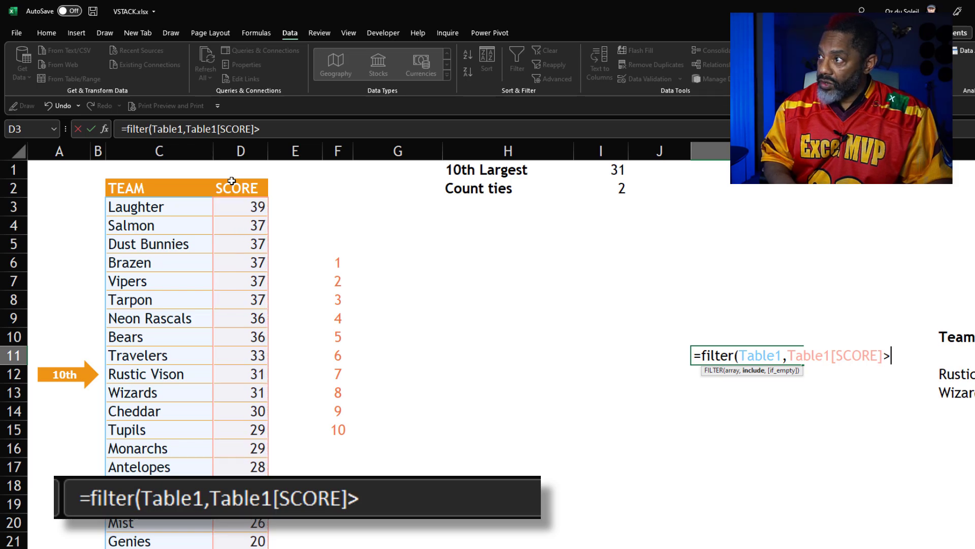
{"action": "left_click", "coordinate": [611, 171]}
{"action": "key", "text": "Return"}
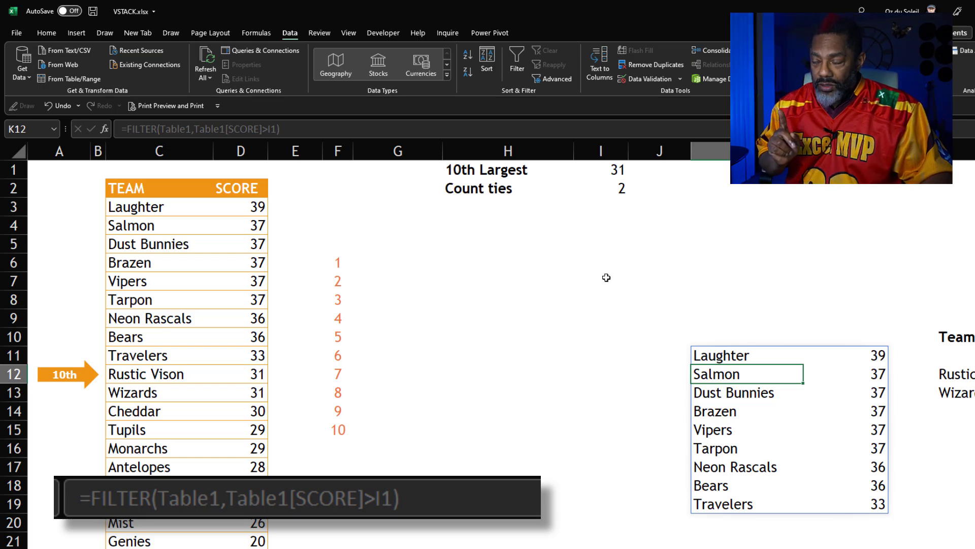
Step: Build the dynamic tie label in K8 with the formula =I2&" Teams Tied at:"
{"action": "left_click", "coordinate": [704, 299]}
{"action": "type", "text": "="}
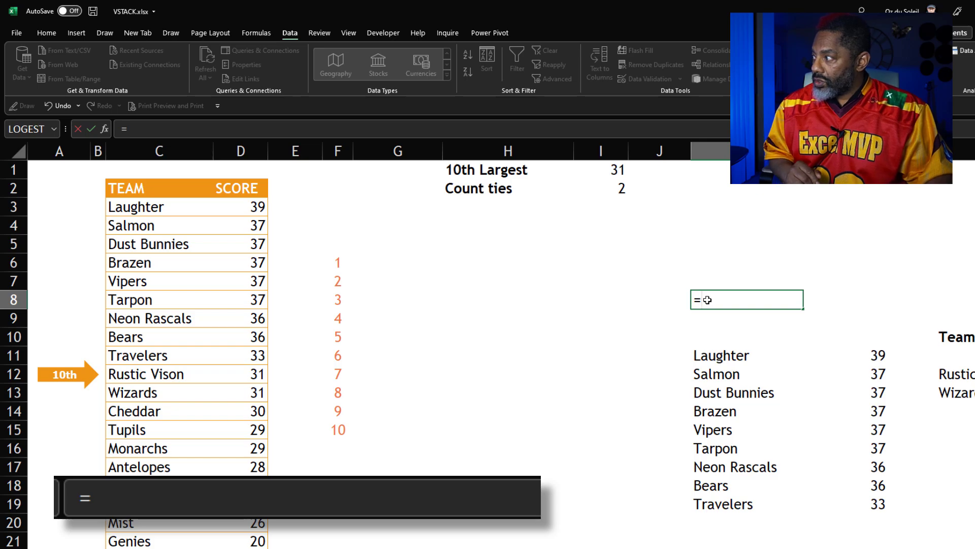
{"action": "left_click", "coordinate": [604, 187]}
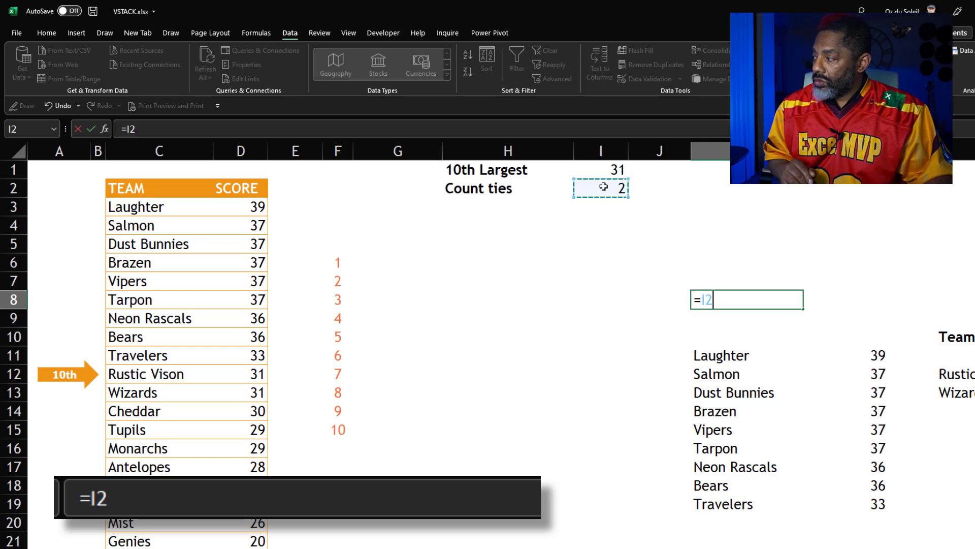
{"action": "type", "text": "&"}
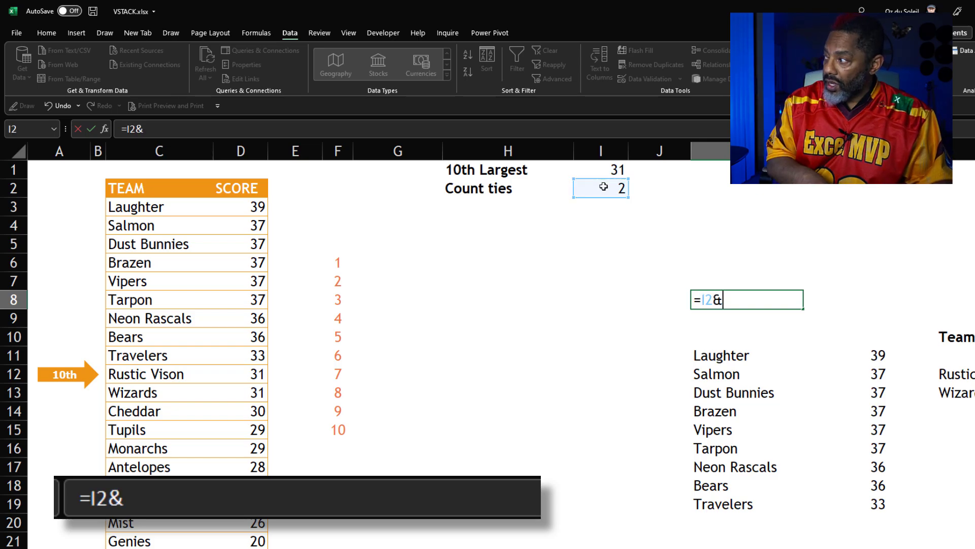
{"action": "type", "text": "\""}
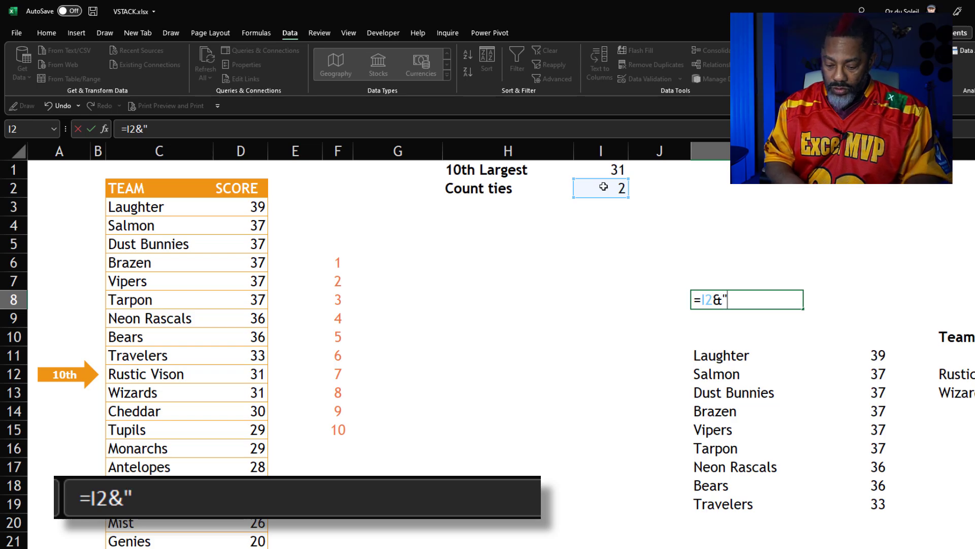
{"action": "type", "text": " Teas"}
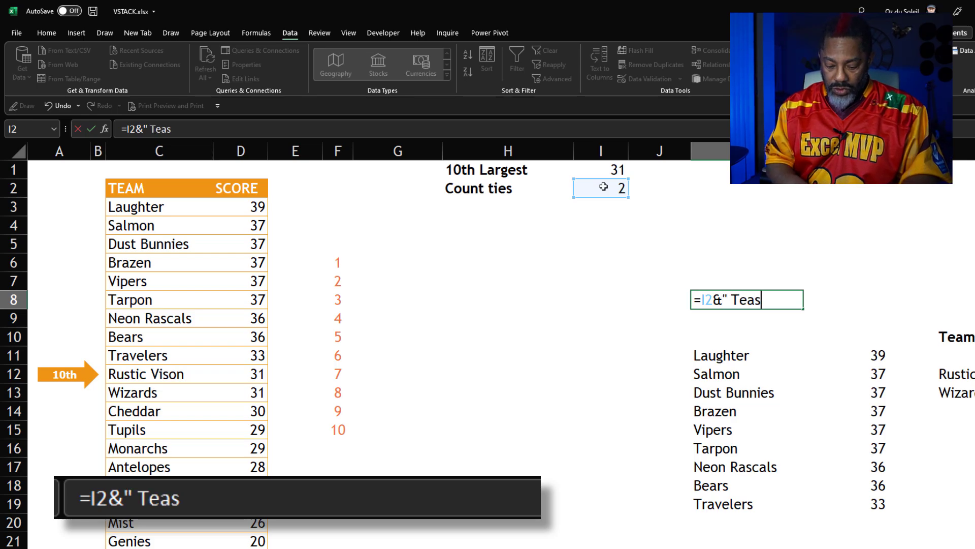
{"action": "key", "text": "BackSpace"}
{"action": "type", "text": "ms"}
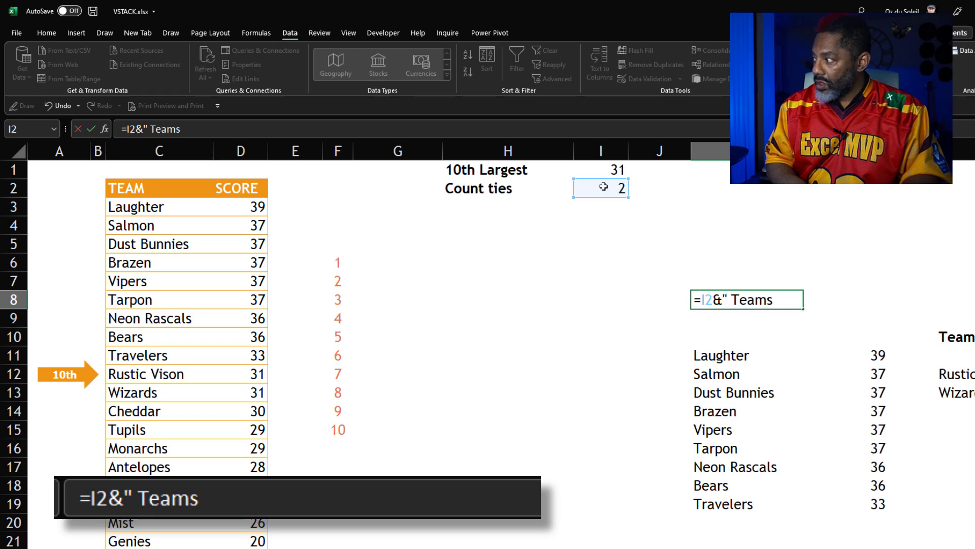
{"action": "type", "text": " Tie"}
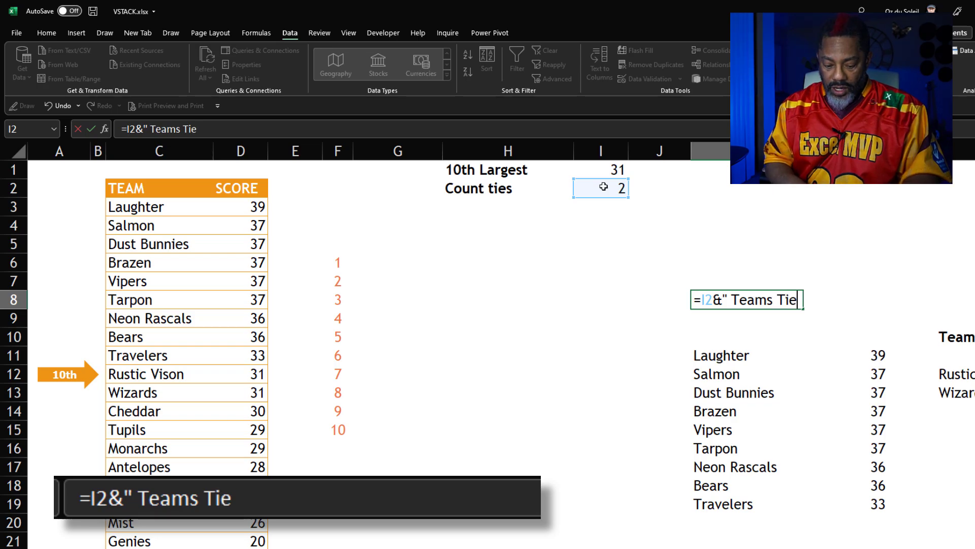
{"action": "type", "text": "d at"}
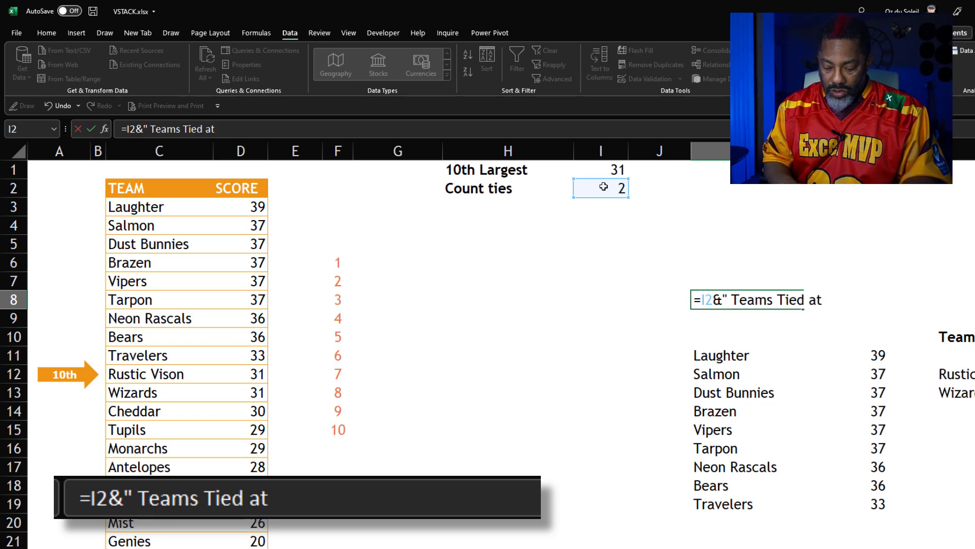
{"action": "type", "text": ":"}
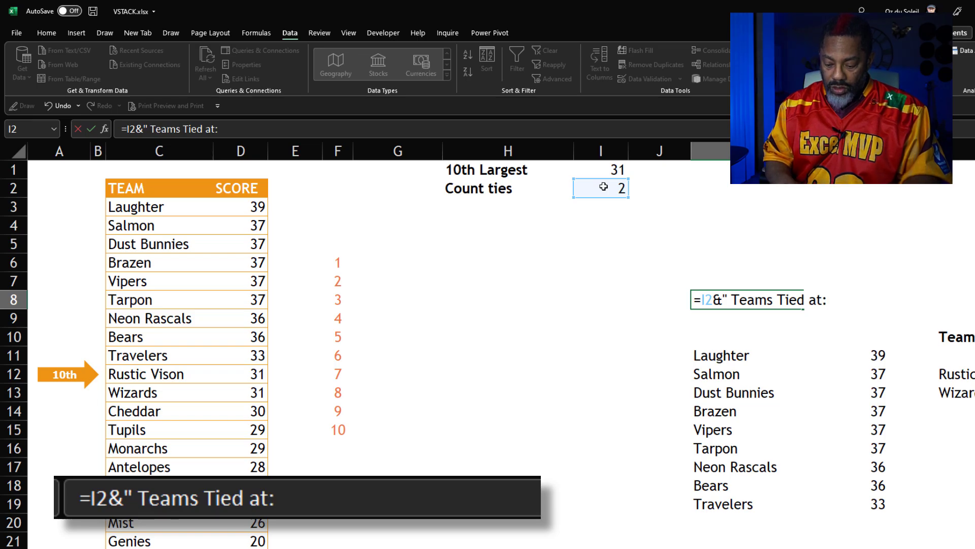
{"action": "type", "text": "\""}
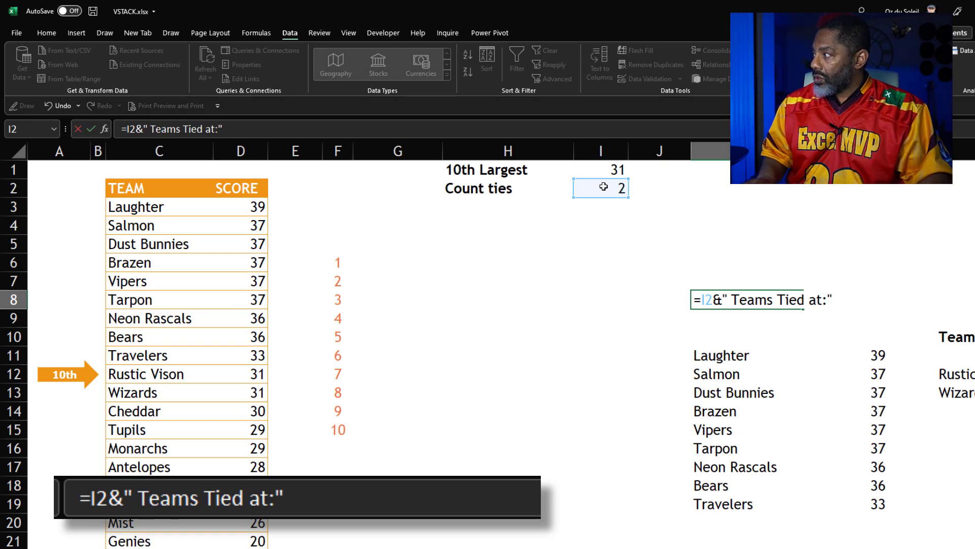
{"action": "key", "text": "Return"}
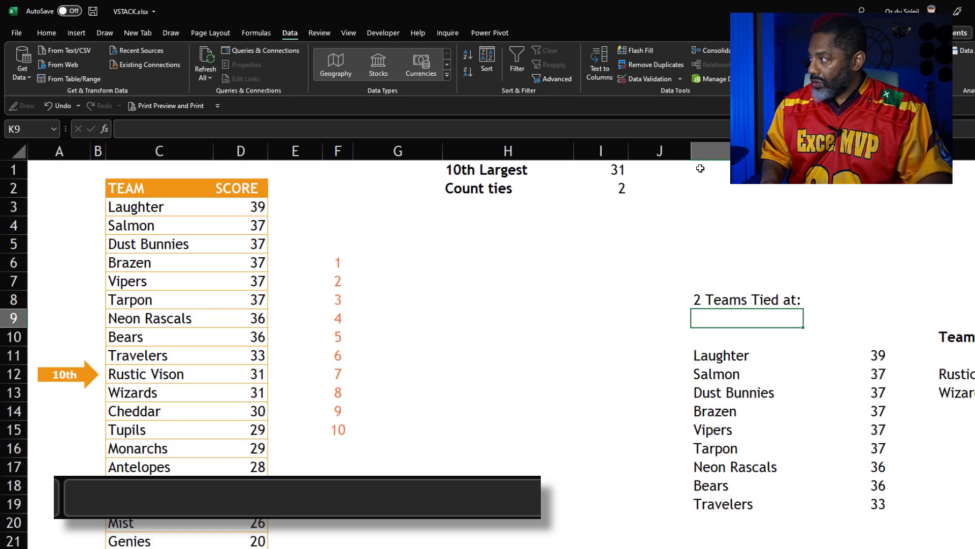
Step: Reference the 10th largest score beside the tie label by entering the formula =I1 in L8
{"action": "left_click", "coordinate": [853, 301]}
{"action": "type", "text": "="}
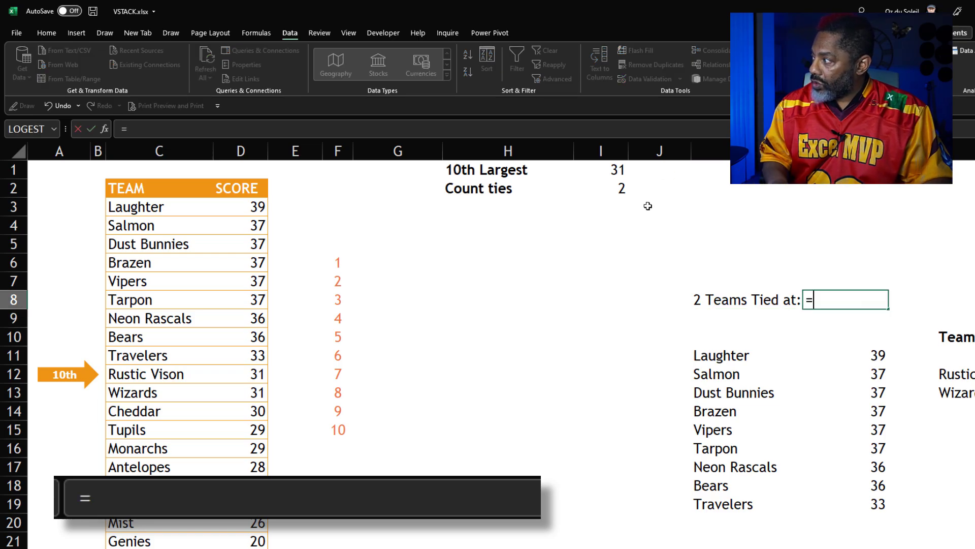
{"action": "left_click", "coordinate": [621, 168]}
{"action": "key", "text": "Return"}
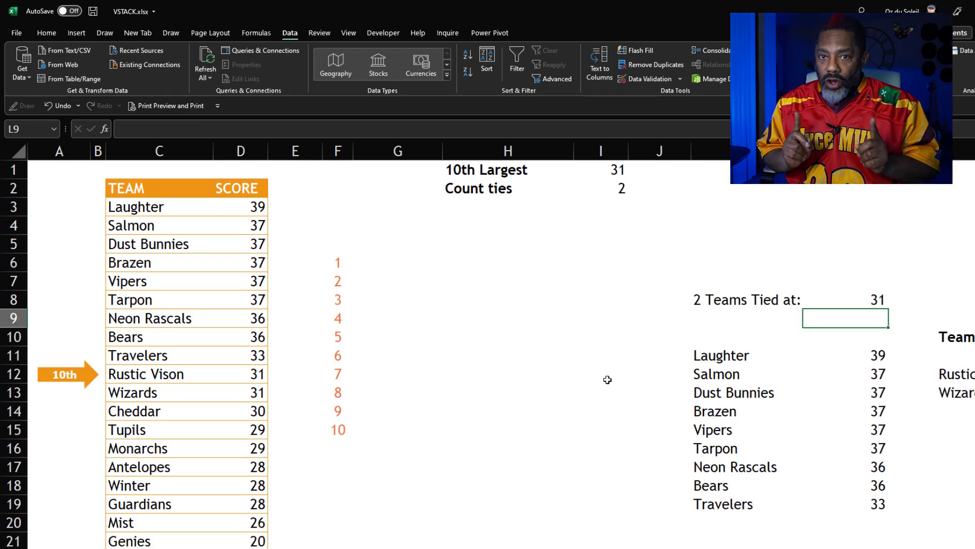
Step: Start an IF formula in G5 with the logical test I2=1
{"action": "left_click", "coordinate": [381, 262]}
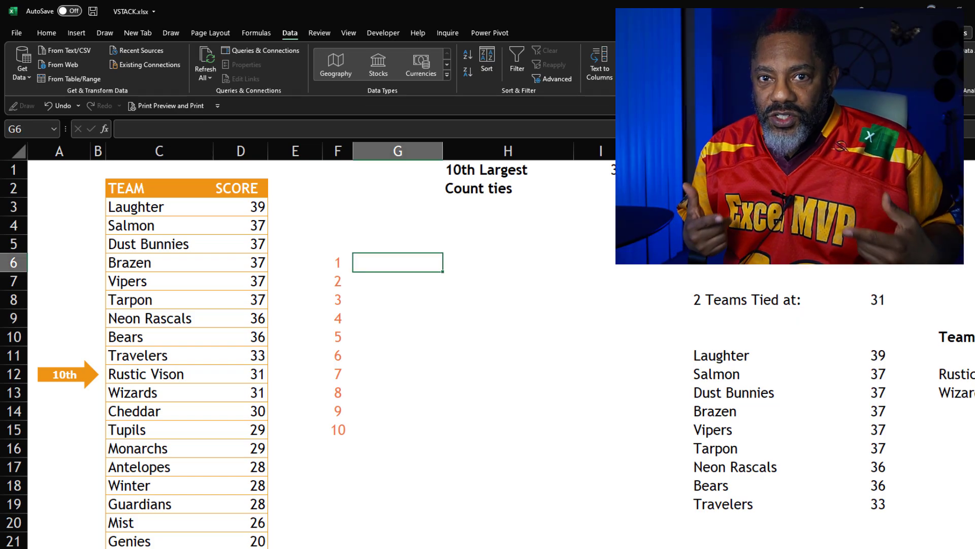
{"action": "left_click", "coordinate": [378, 244]}
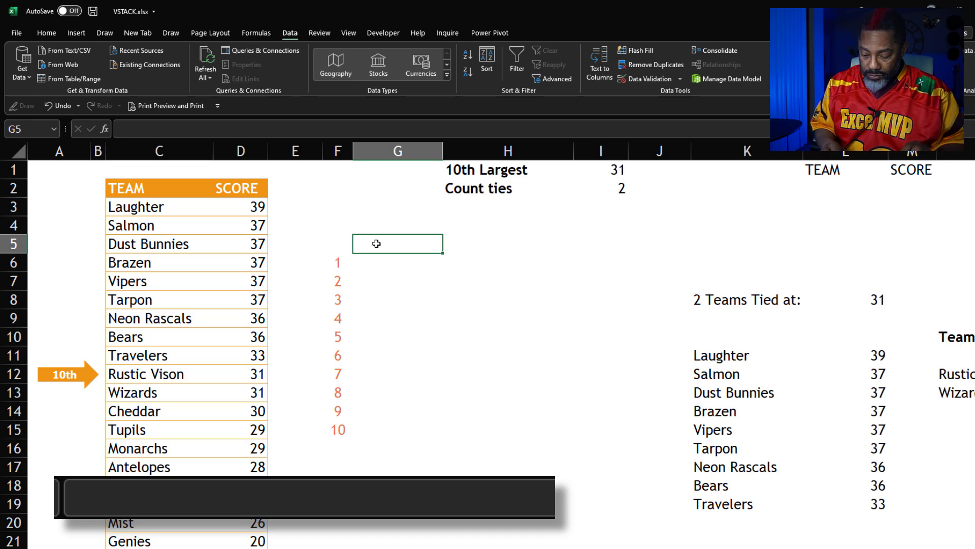
{"action": "type", "text": "=if"}
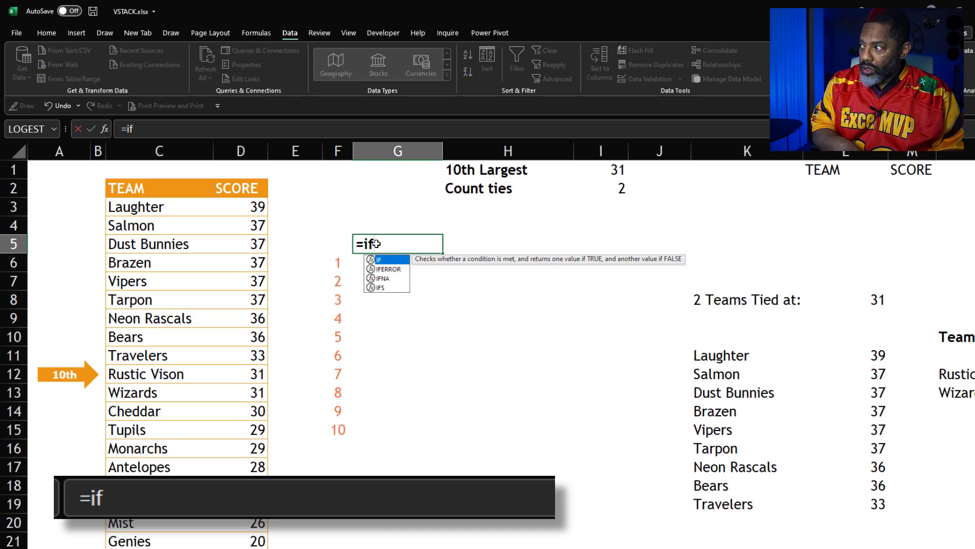
{"action": "type", "text": "("}
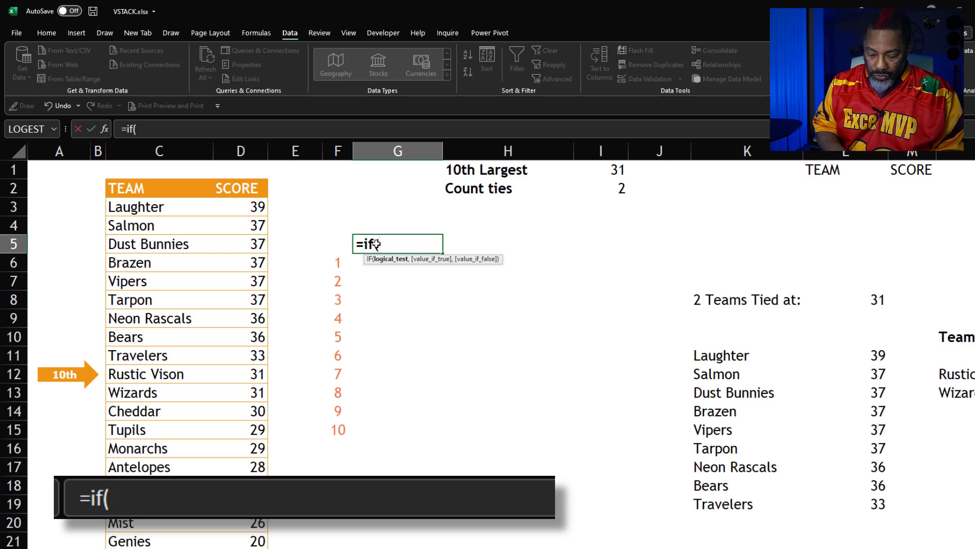
{"action": "left_click", "coordinate": [604, 189]}
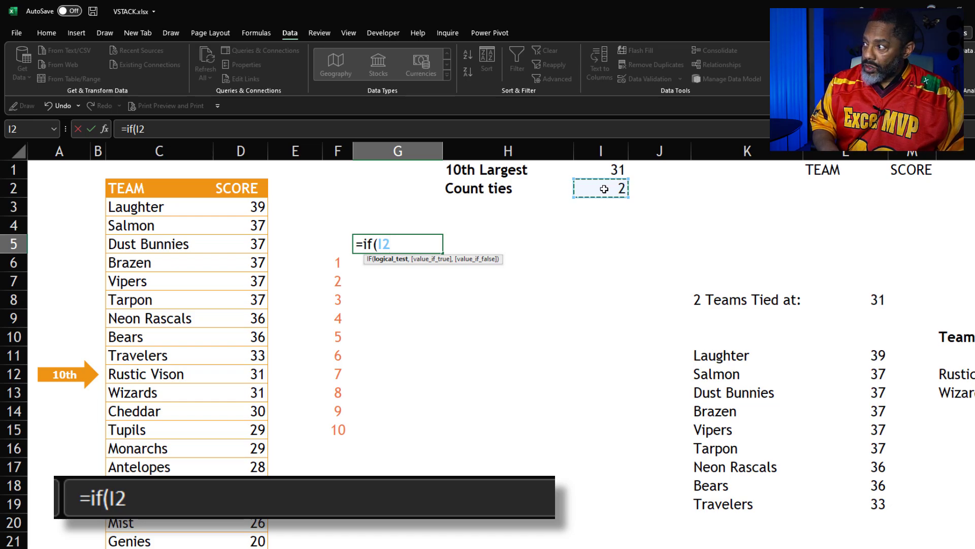
{"action": "type", "text": "="}
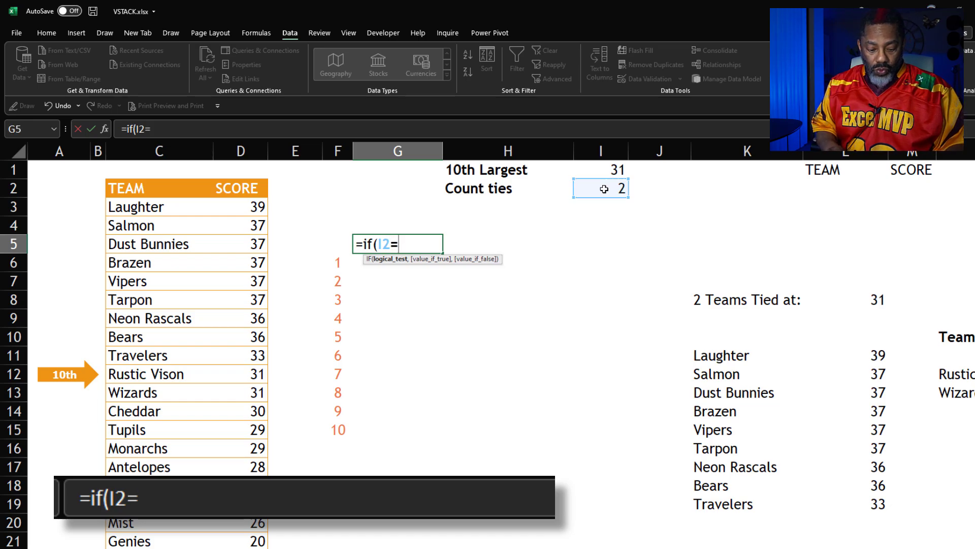
{"action": "type", "text": "1,"}
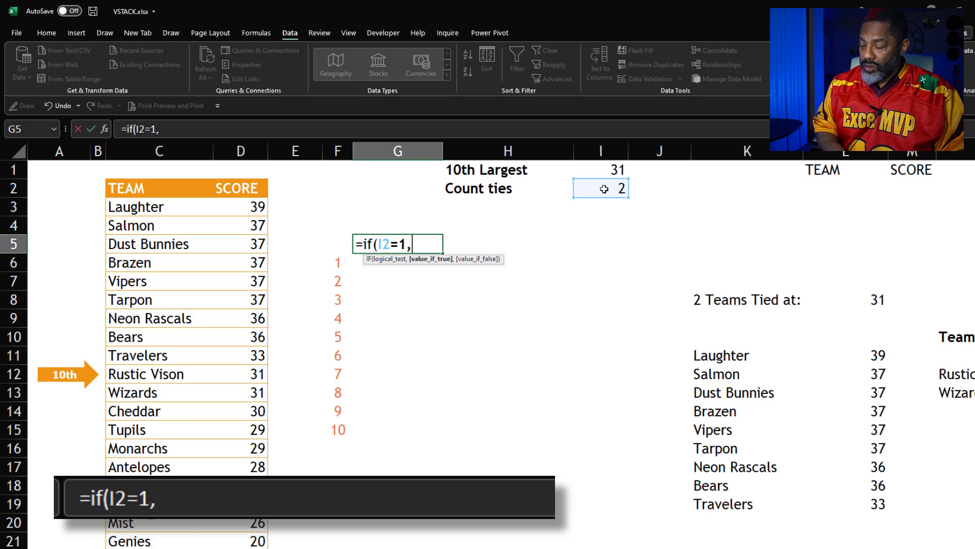
Step: Add VSTACK(L1#,FILTER(Table1,Table1[SCORE]>=I1)) as the value-if-true argument of the IF formula in G5
{"action": "type", "text": "vs"}
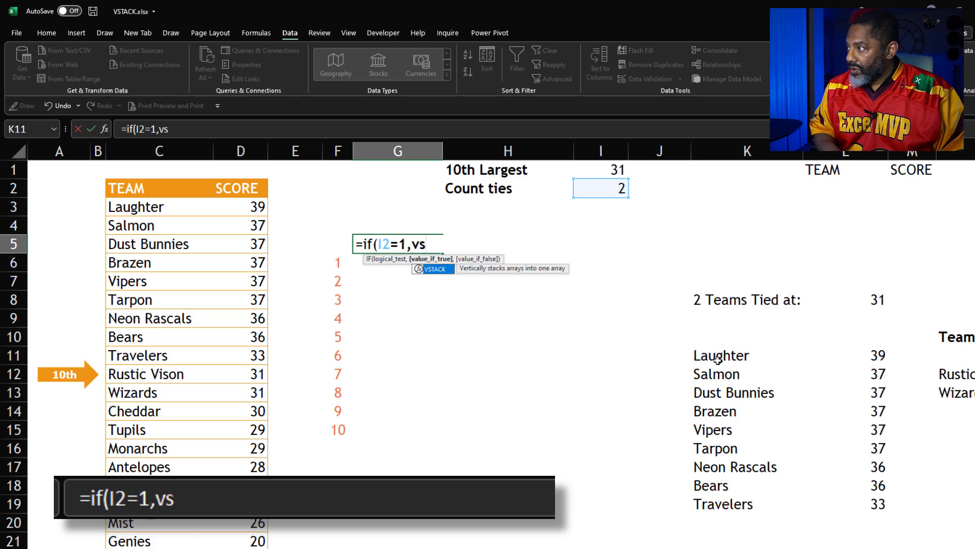
{"action": "left_click", "coordinate": [436, 269]}
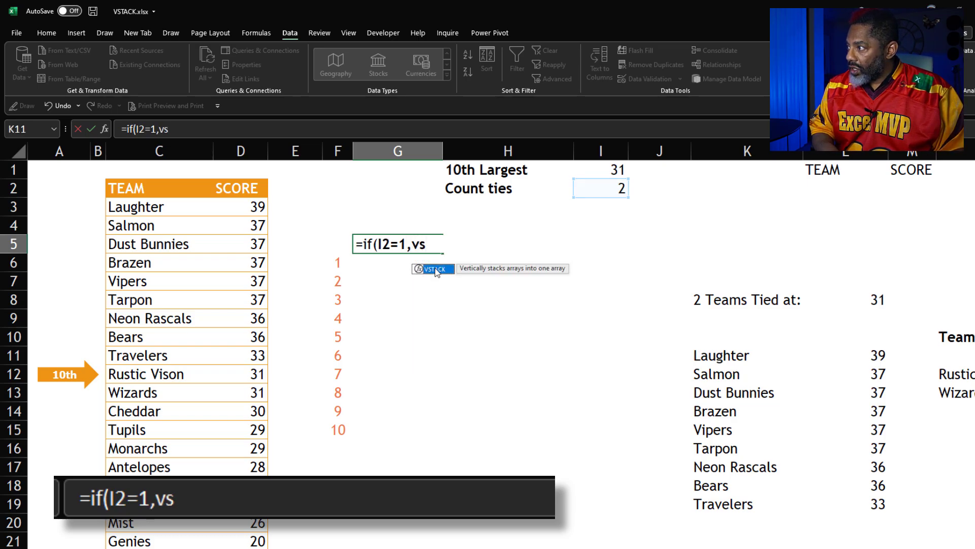
{"action": "double_click", "coordinate": [436, 269]}
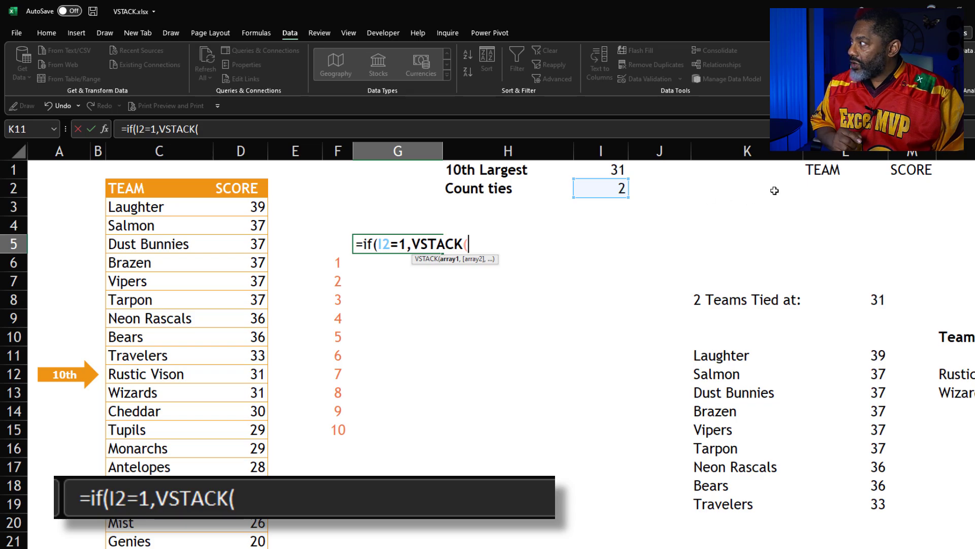
{"action": "left_click_drag", "start_coordinate": [825, 169], "coordinate": [904, 170]}
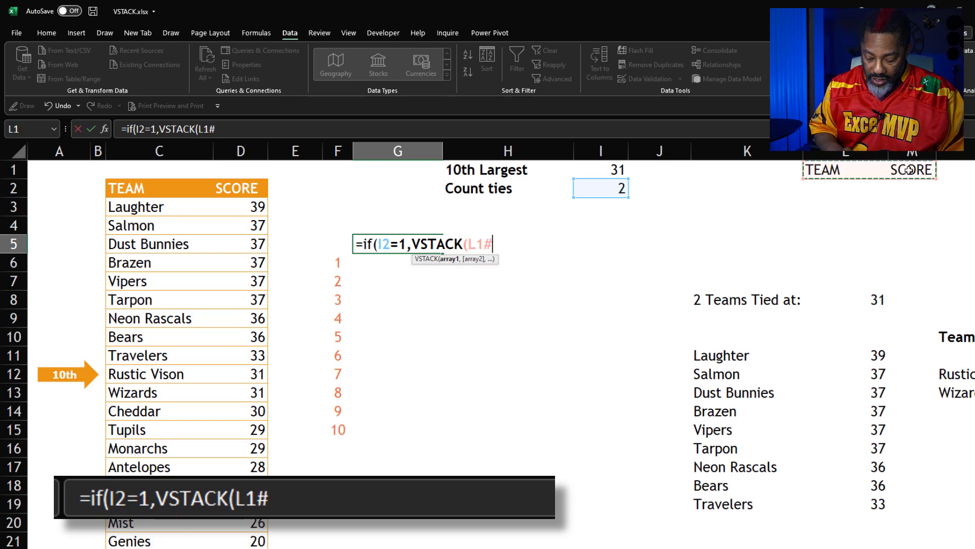
{"action": "type", "text": ","}
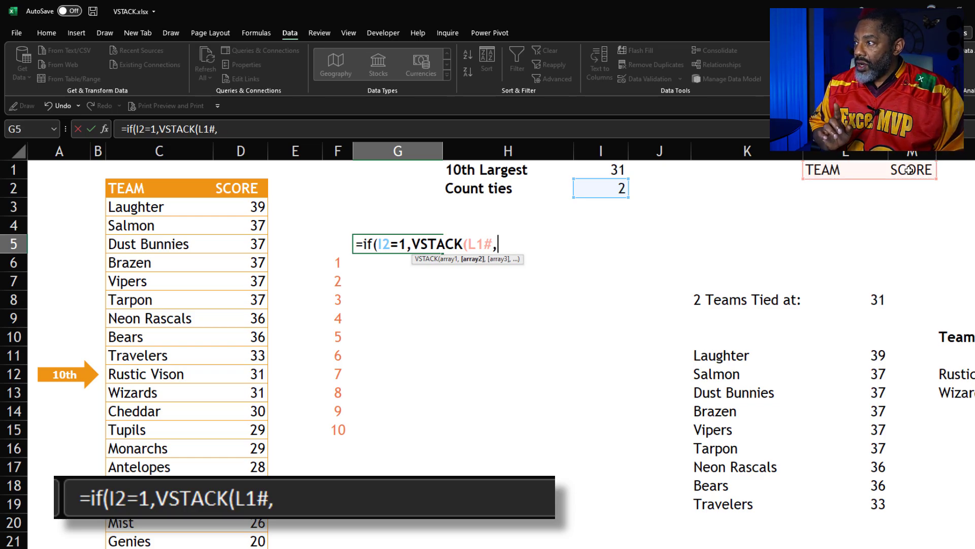
{"action": "type", "text": "filter("}
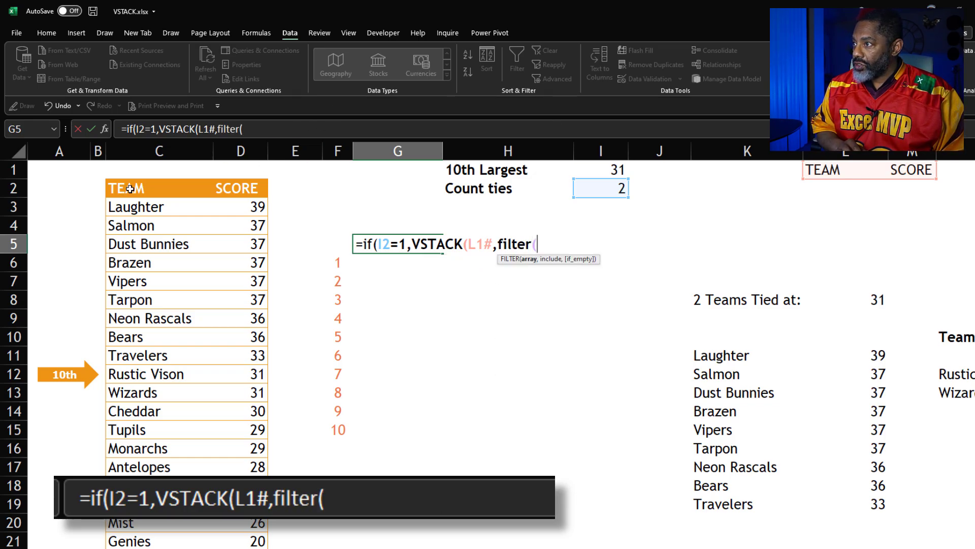
{"action": "left_click_drag", "start_coordinate": [139, 177], "coordinate": [239, 189]}
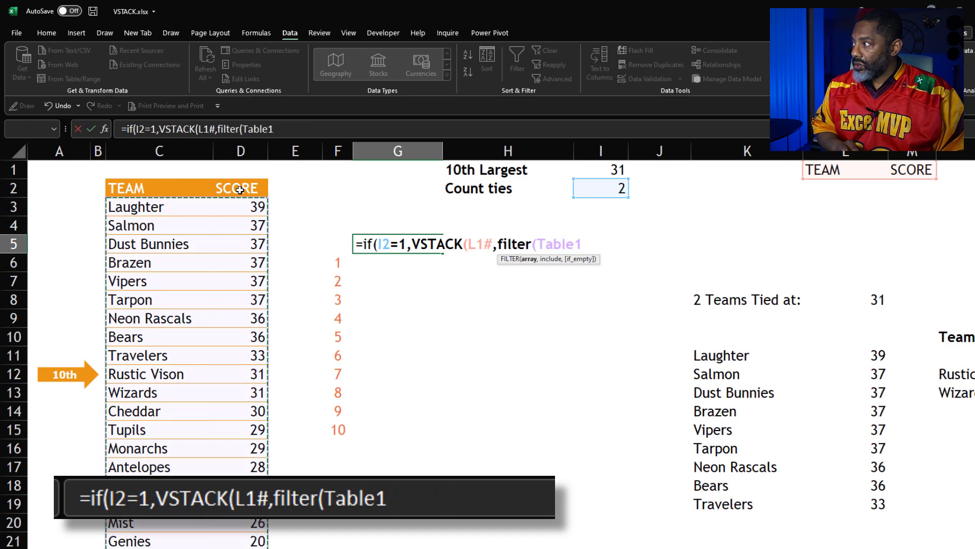
{"action": "type", "text": ","}
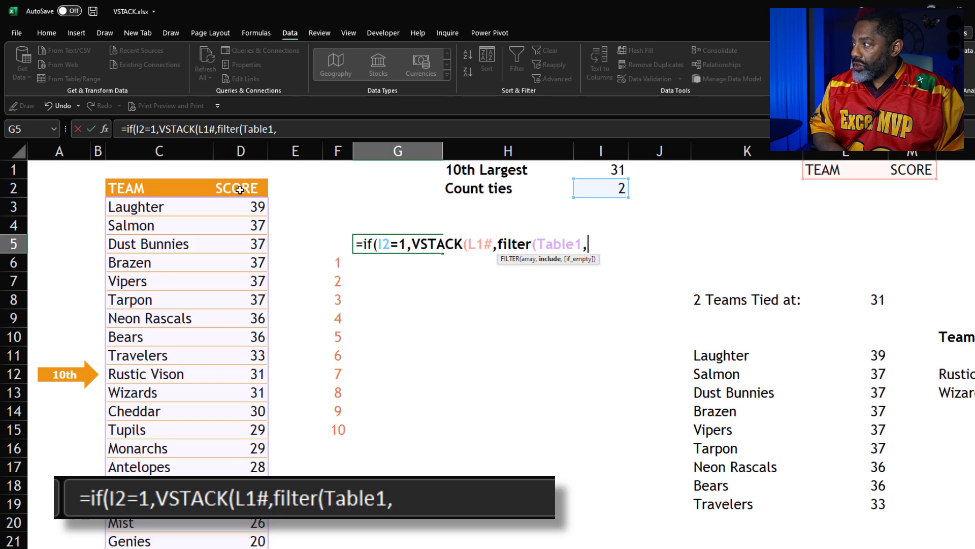
{"action": "left_click", "coordinate": [240, 178]}
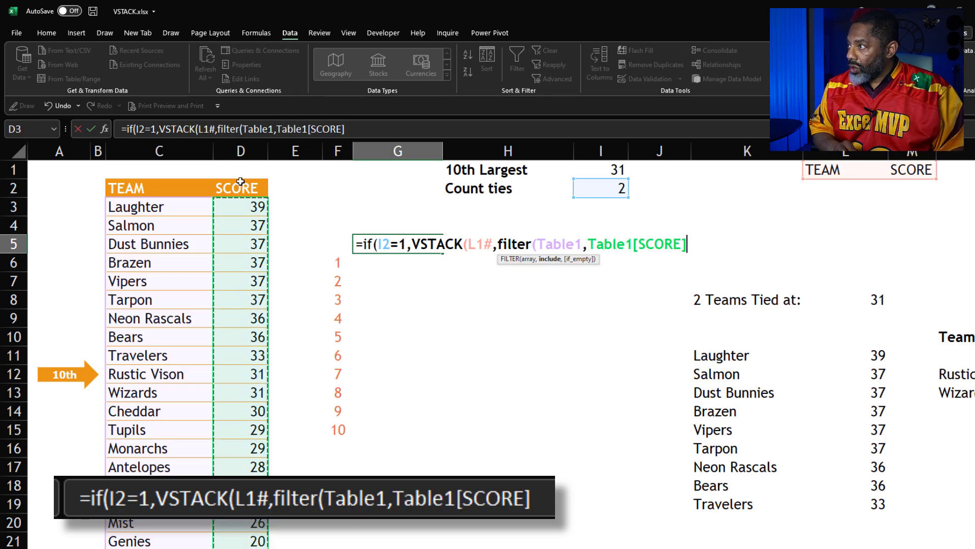
{"action": "type", "text": ">="}
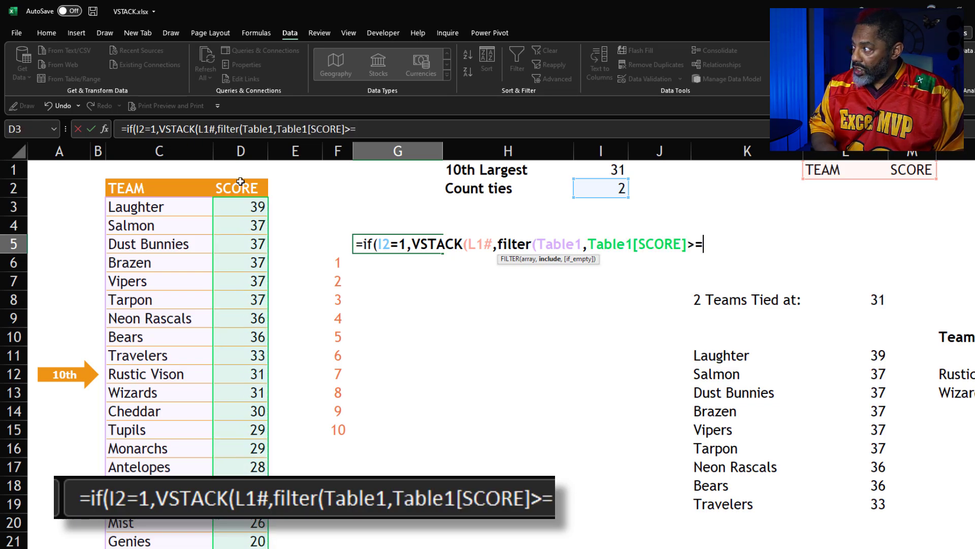
{"action": "left_click", "coordinate": [594, 171]}
{"action": "type", "text": ")"}
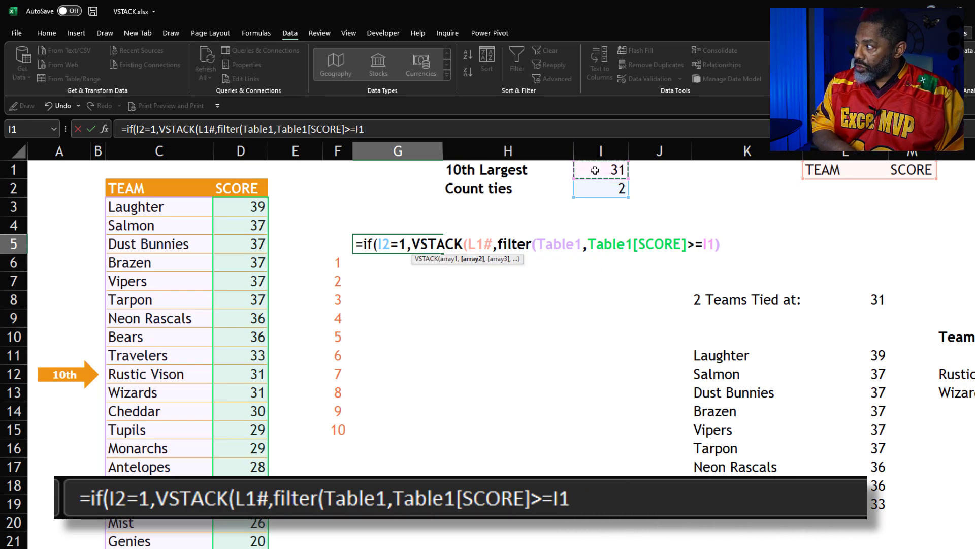
{"action": "type", "text": "),"}
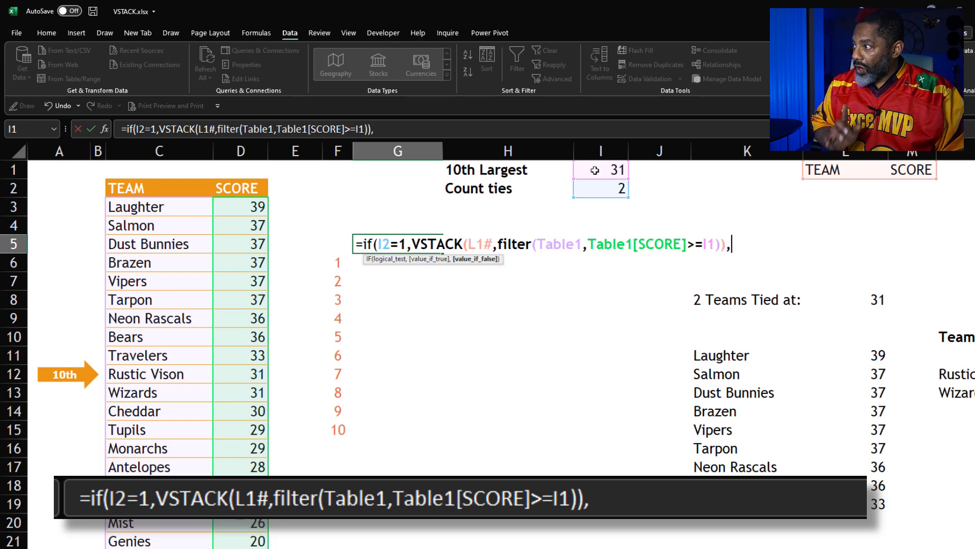
Step: Complete the IF formula in G5 with VSTACK(L1#,K11#,K8:L8) as the value-if-false argument and enter it
{"action": "type", "text": "vts"}
{"action": "key", "text": "BackSpace"}
{"action": "key", "text": "BackSpace"}
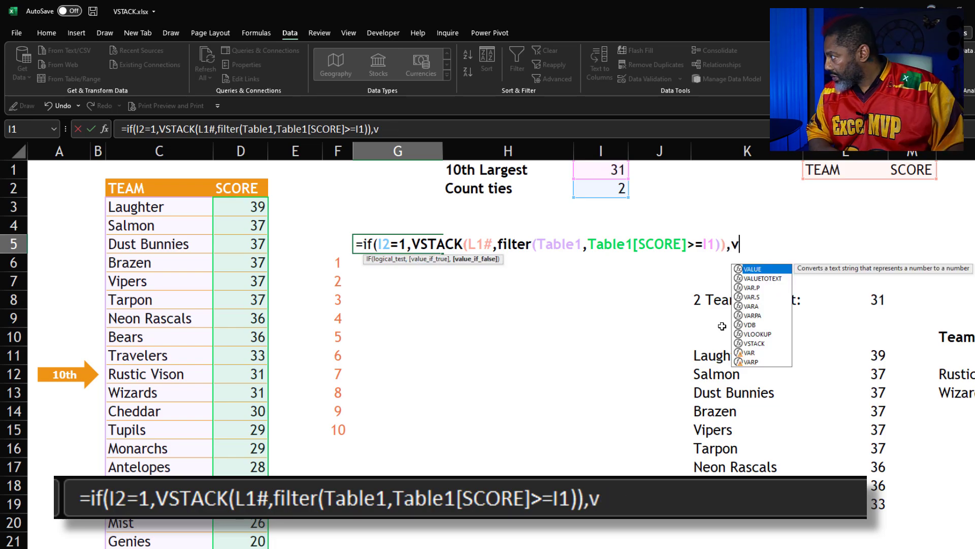
{"action": "double_click", "coordinate": [752, 343]}
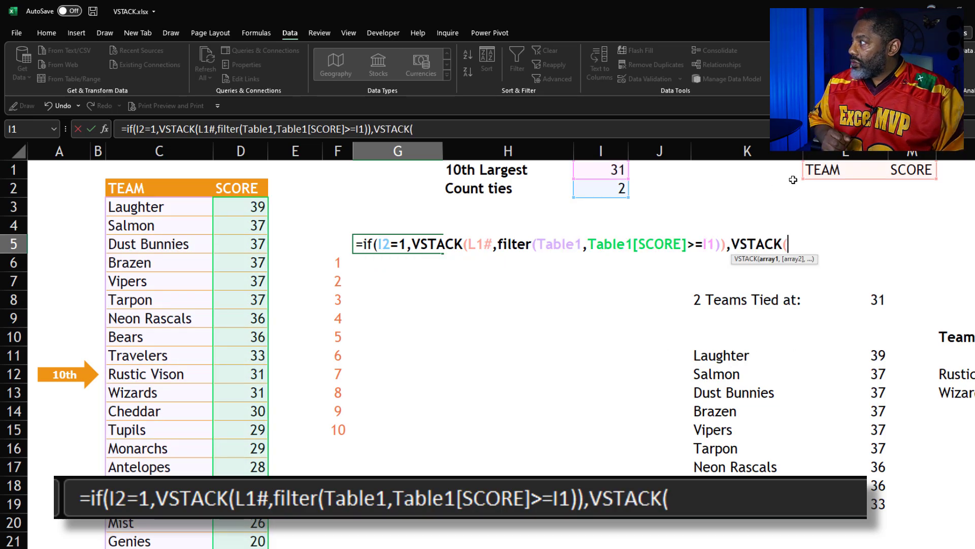
{"action": "left_click_drag", "start_coordinate": [819, 170], "coordinate": [900, 168]}
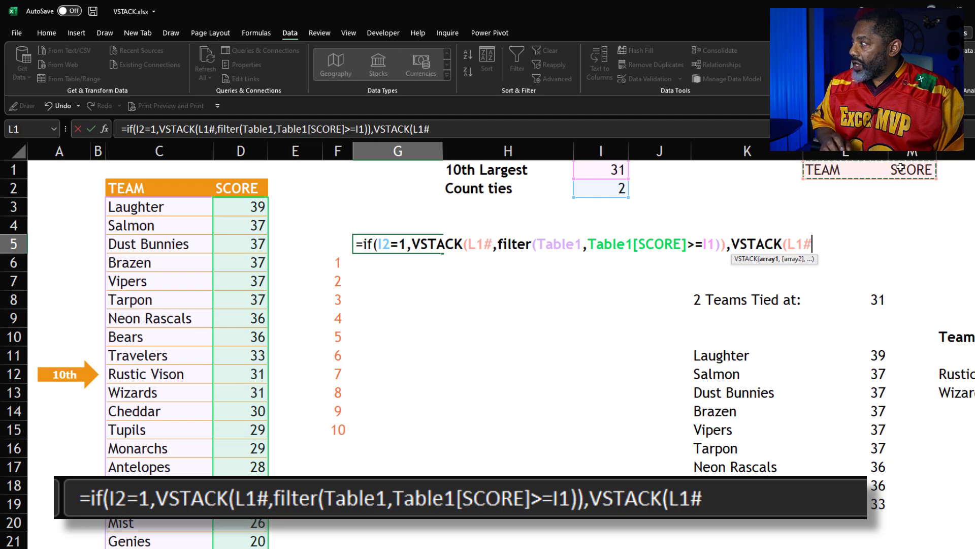
{"action": "type", "text": ","}
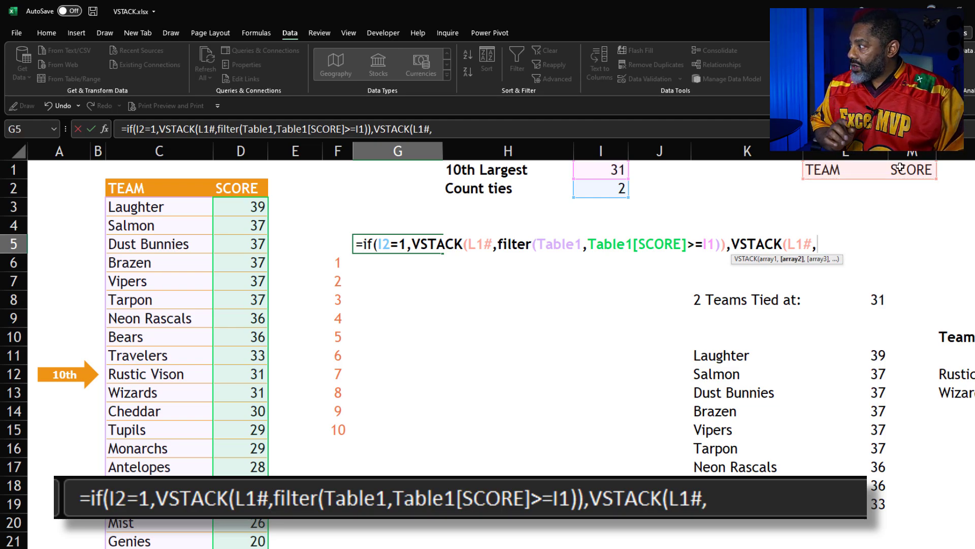
{"action": "left_click", "coordinate": [720, 357]}
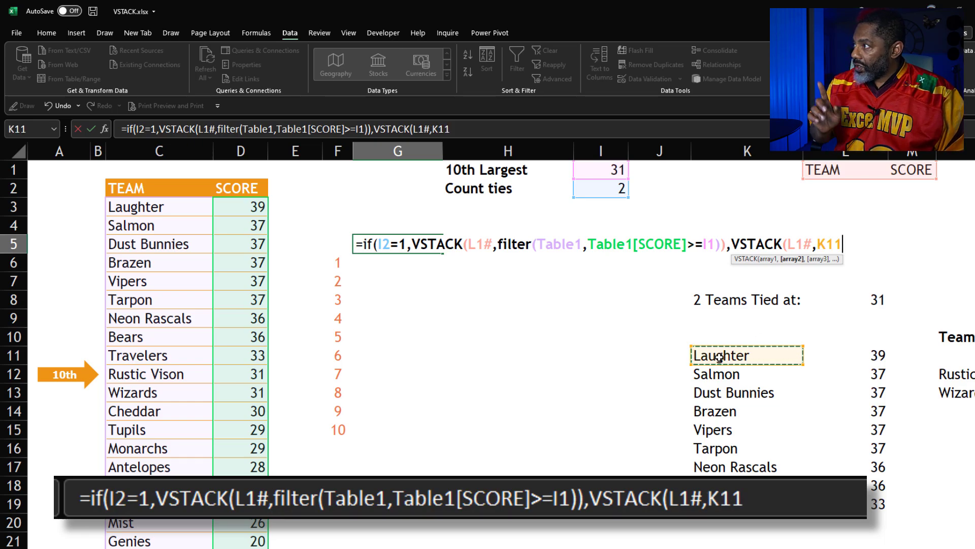
{"action": "left_click", "coordinate": [553, 130]}
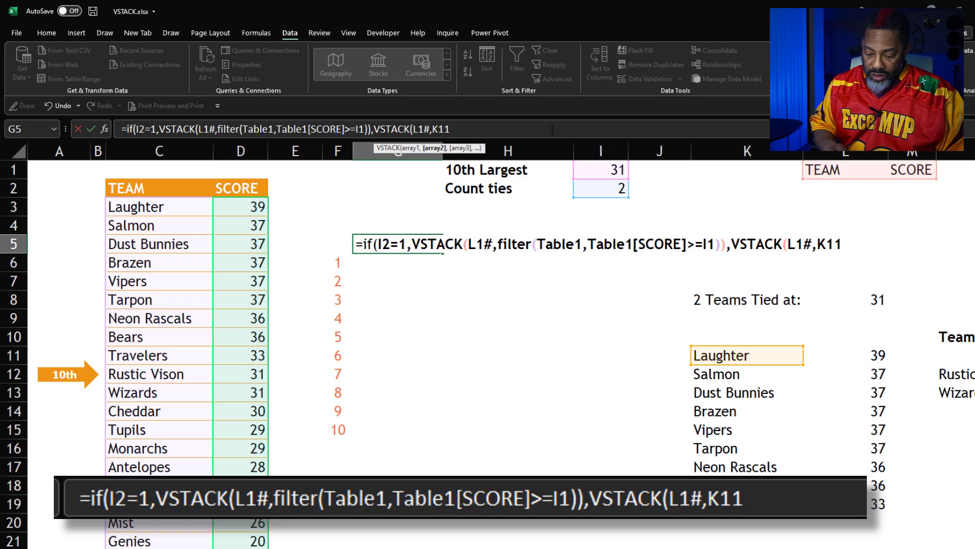
{"action": "type", "text": "#"}
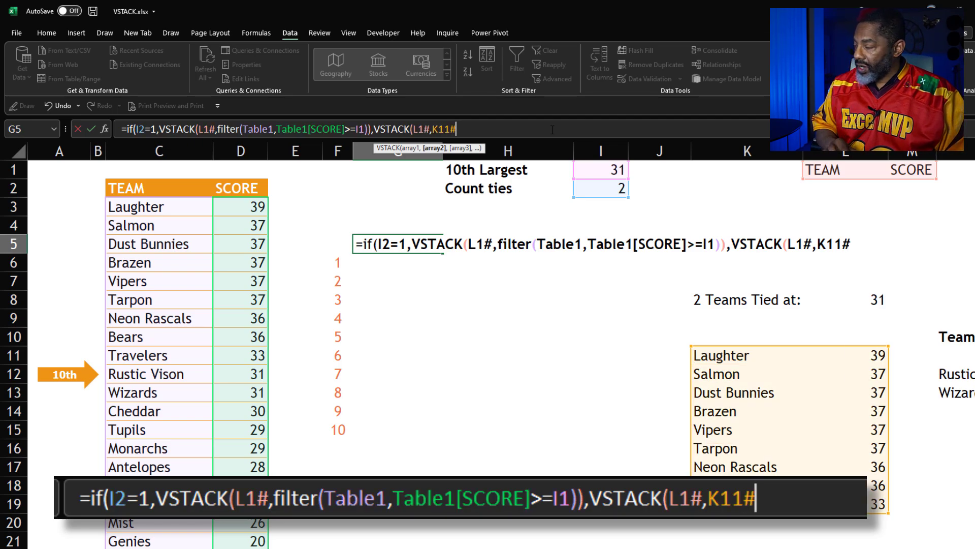
{"action": "type", "text": ","}
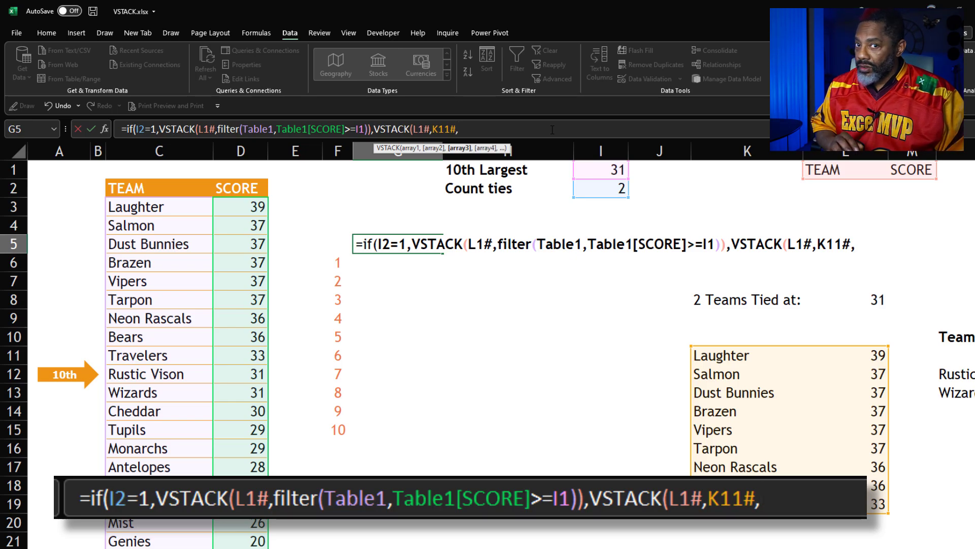
{"action": "left_click_drag", "start_coordinate": [704, 301], "coordinate": [855, 302]}
{"action": "type", "text": ")"}
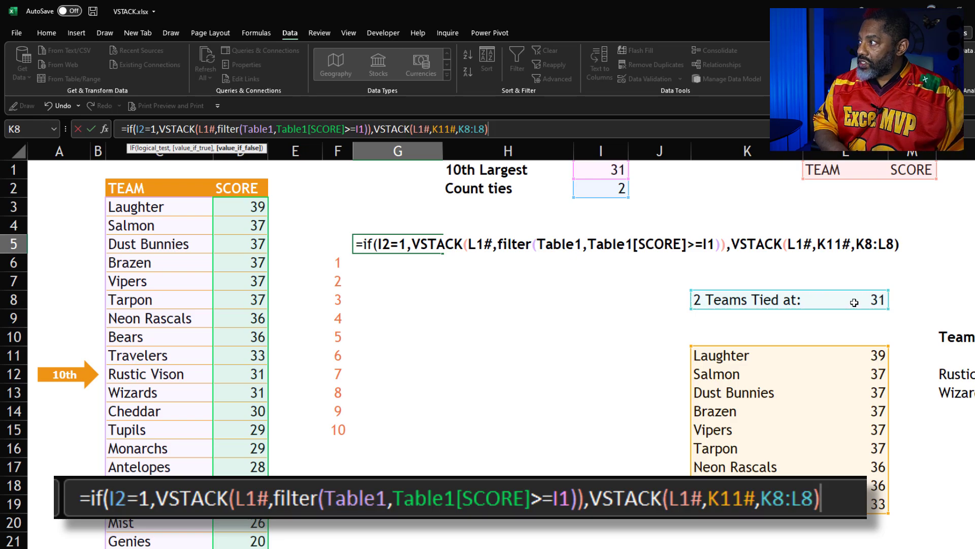
{"action": "type", "text": ")"}
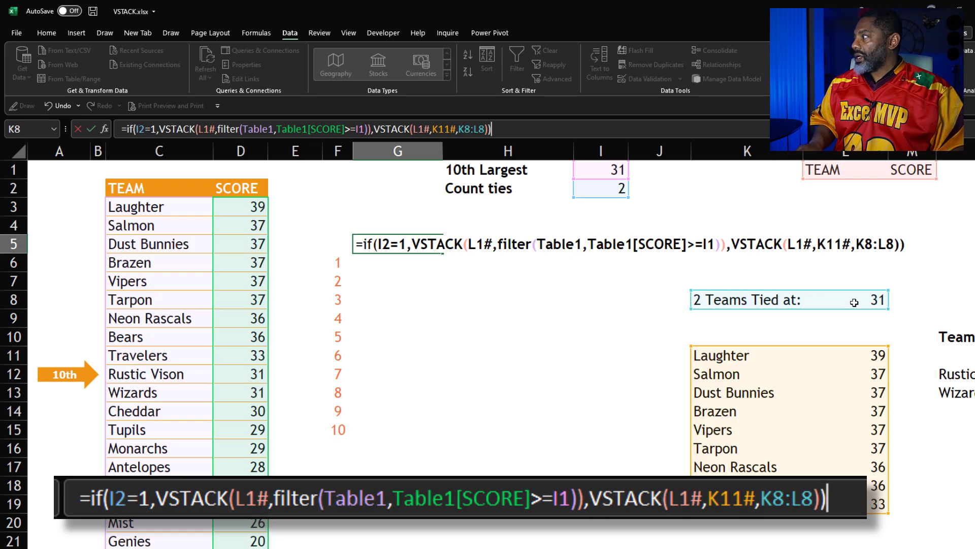
{"action": "key", "text": "Return"}
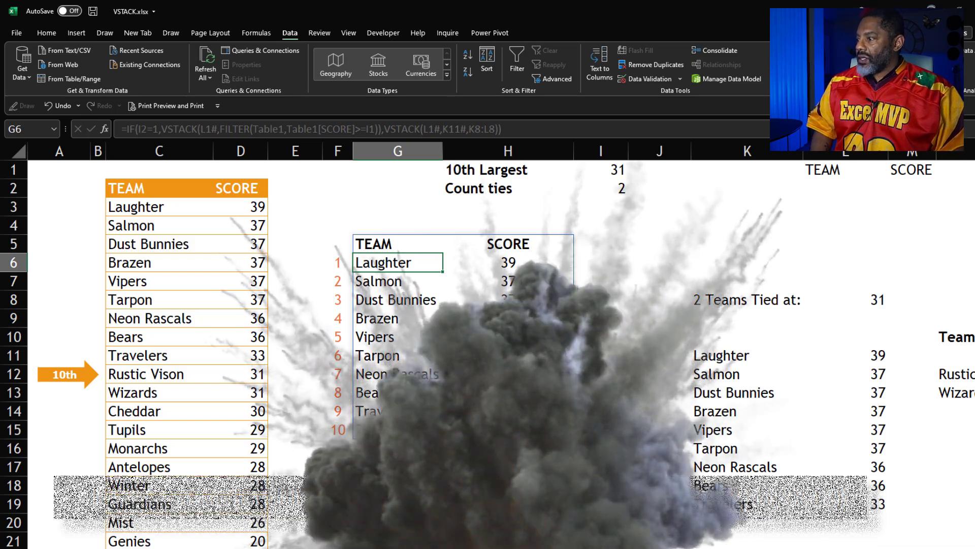
Step: Set the Antelopes' score in the source table to 40
{"action": "left_click", "coordinate": [251, 466]}
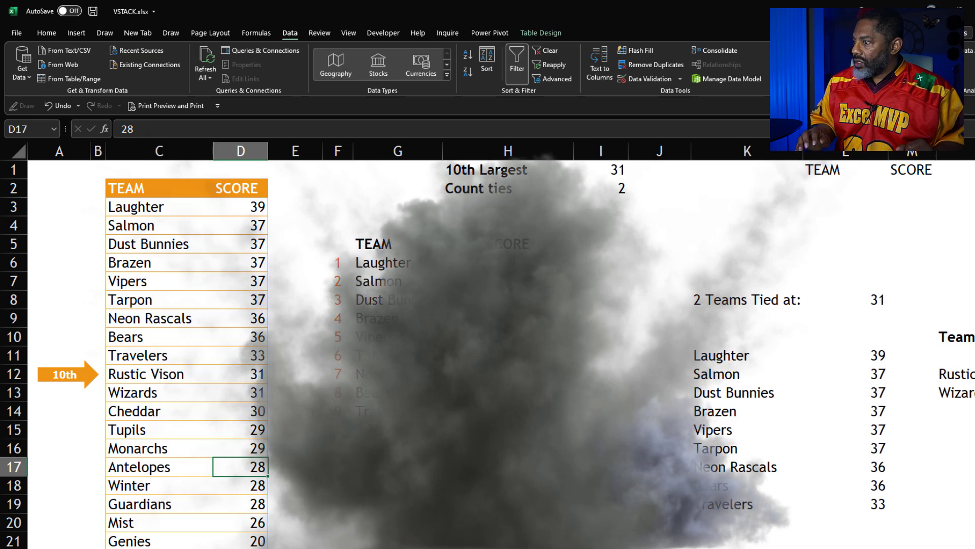
{"action": "type", "text": "40"}
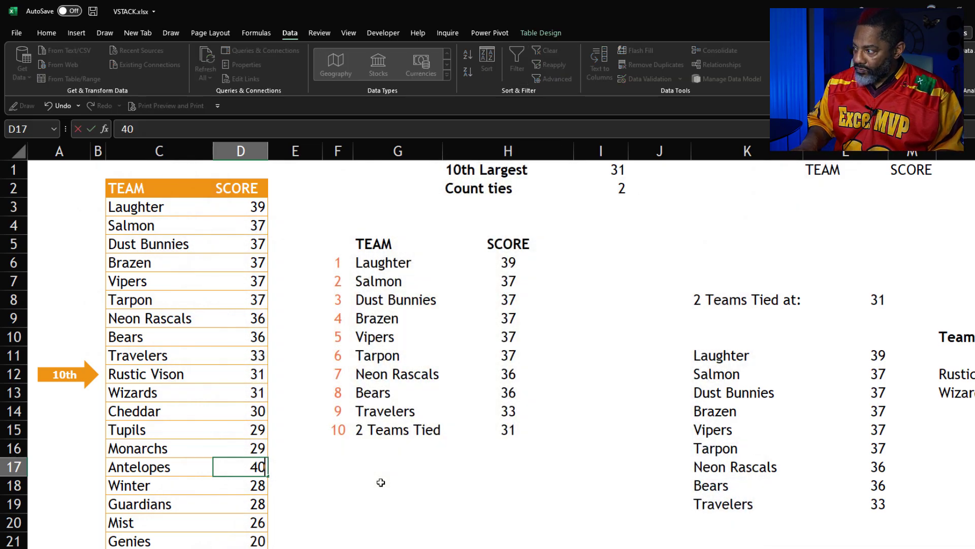
{"action": "key", "text": "Return"}
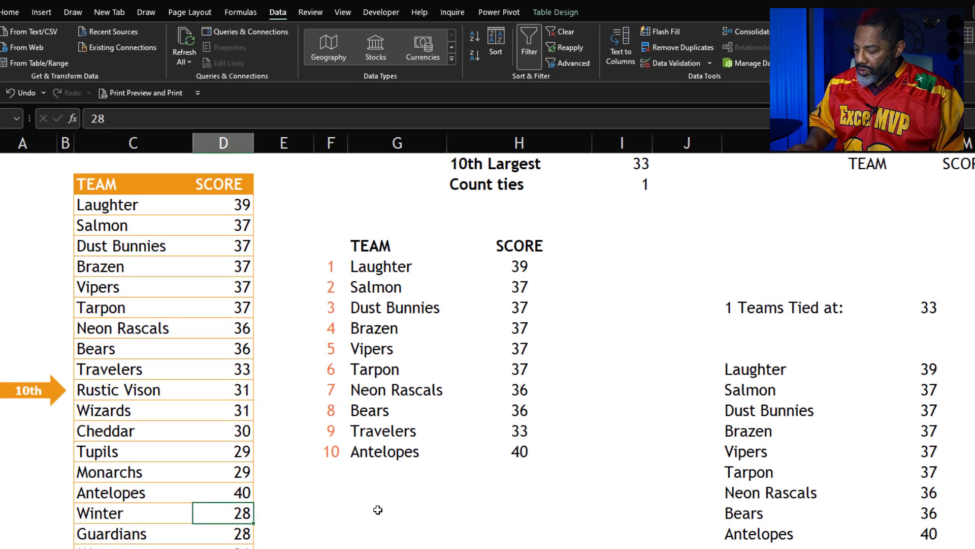
Step: Set Winter's score to 39 and New Raisins' score to 36 in the source table
{"action": "type", "text": "39"}
{"action": "key", "text": "Return"}
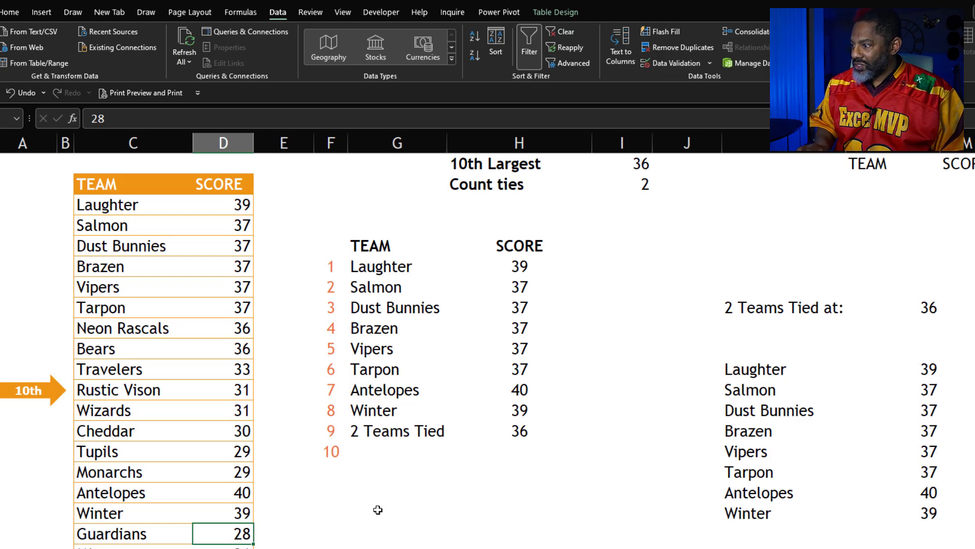
{"action": "scroll", "coordinate": [378, 509], "scroll_direction": "down", "scroll_amount": 3}
{"action": "key", "text": "Down"}
{"action": "key", "text": "Down"}
{"action": "key", "text": "Down"}
{"action": "key", "text": "Down"}
{"action": "key", "text": "Down"}
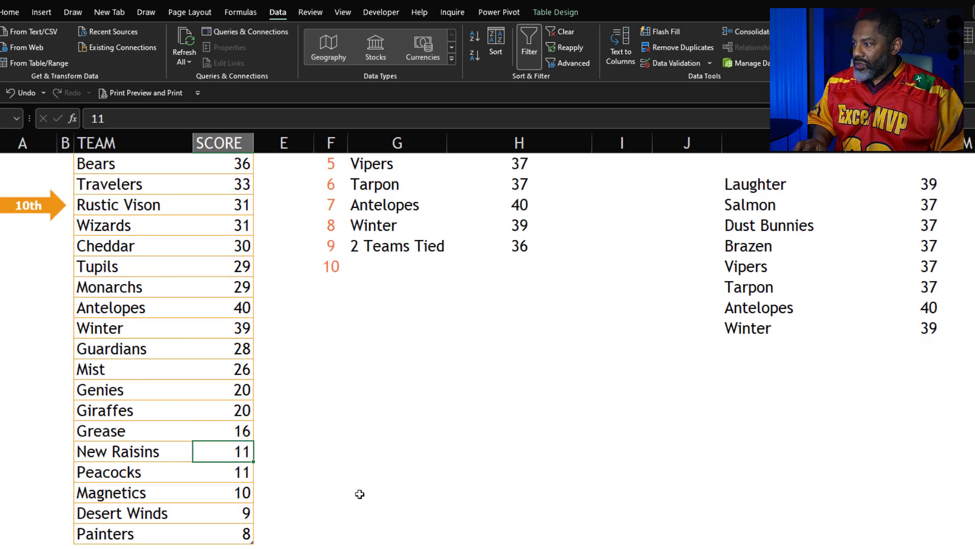
{"action": "type", "text": "36"}
{"action": "key", "text": "Return"}
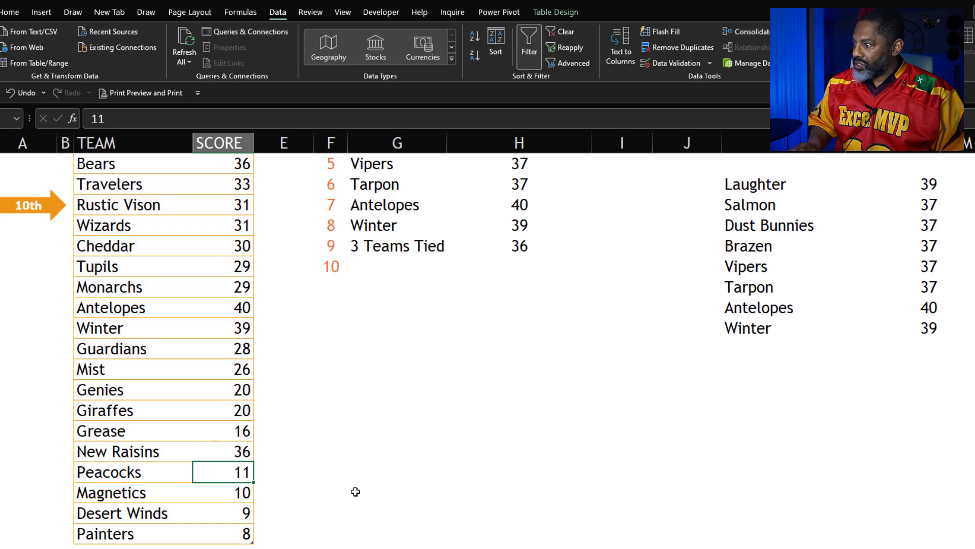
Step: Set the scores of Vipers, Tarpon and Monarchs in the source table to 36
{"action": "scroll", "coordinate": [356, 491], "scroll_direction": "up", "scroll_amount": 3}
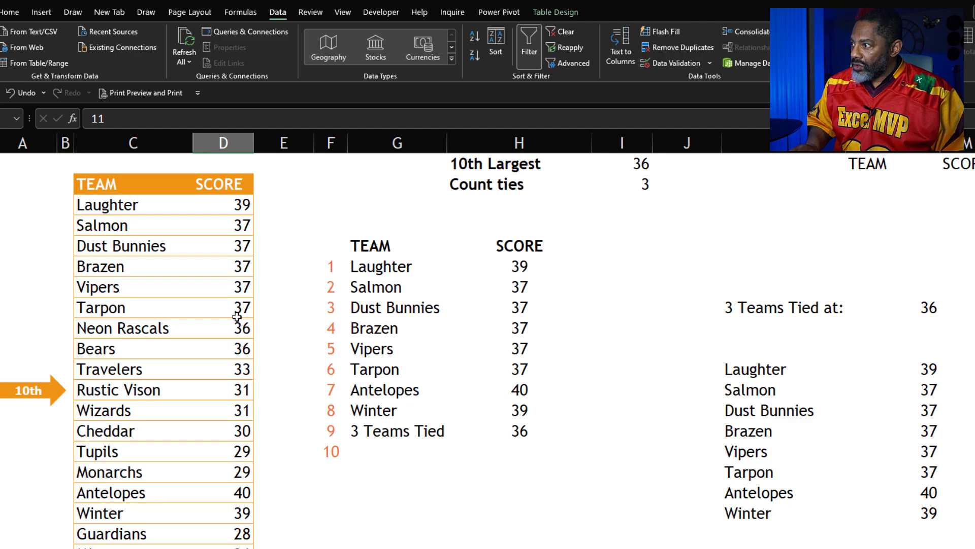
{"action": "left_click", "coordinate": [231, 286]}
{"action": "type", "text": "36"}
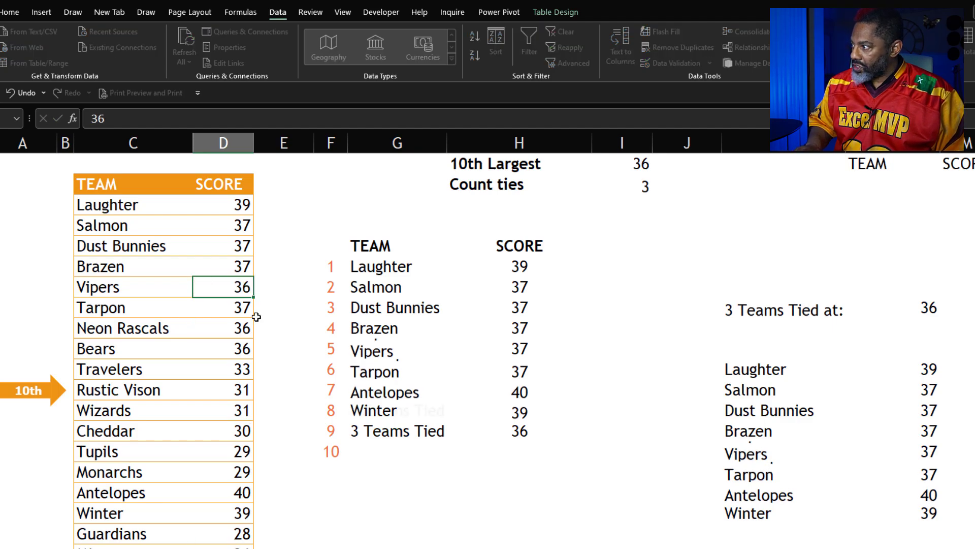
{"action": "key", "text": "Return"}
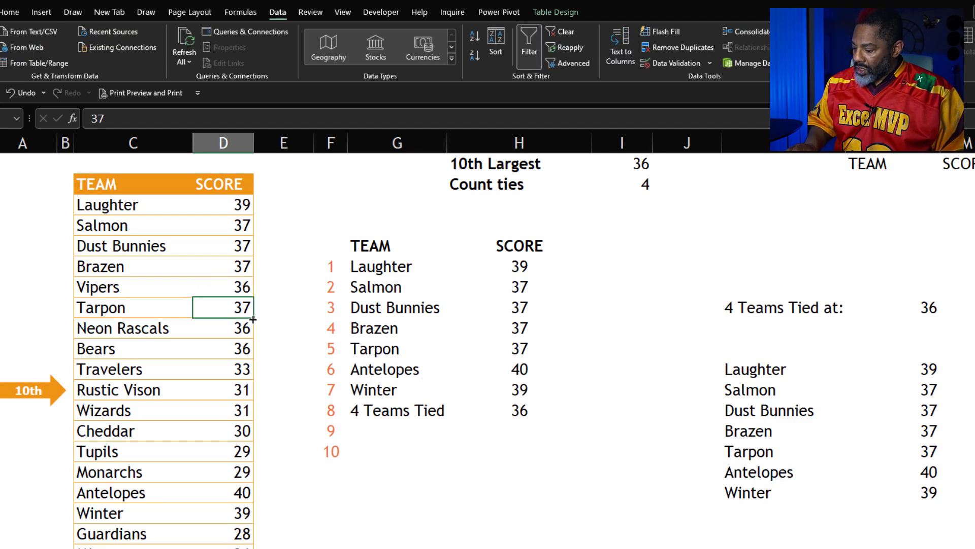
{"action": "type", "text": "36"}
{"action": "key", "text": "Return"}
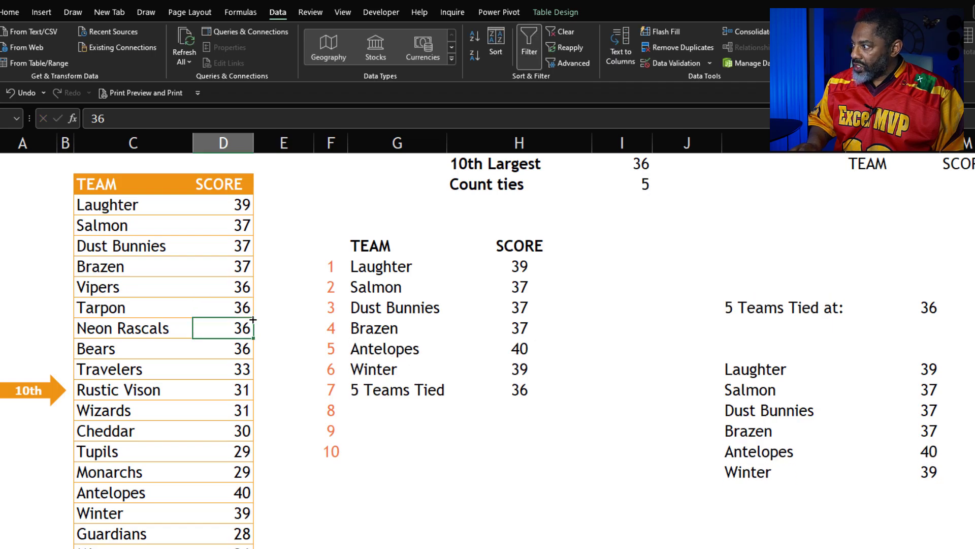
{"action": "left_click", "coordinate": [238, 471]}
{"action": "type", "text": "36"}
{"action": "key", "text": "Return"}
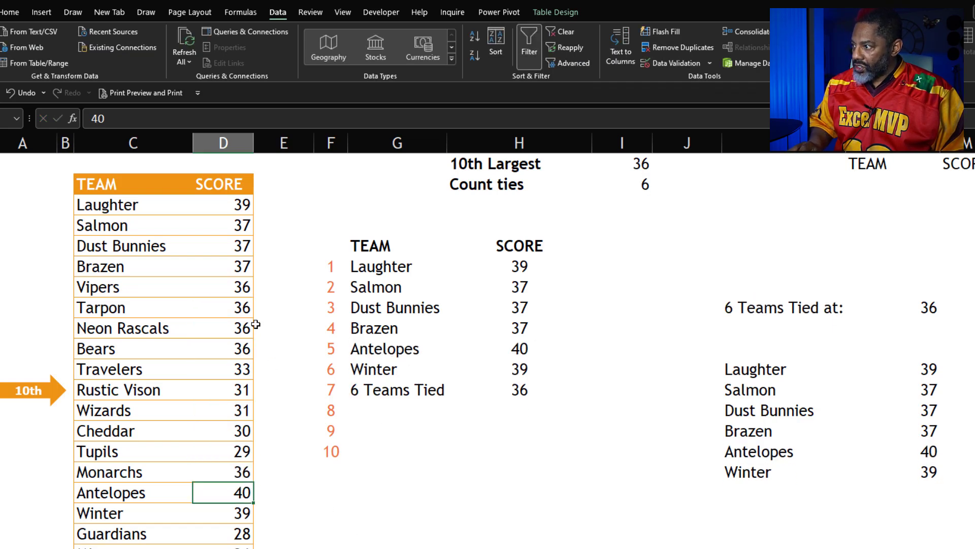
Step: Sort the source table by SCORE from largest to smallest
{"action": "left_click", "coordinate": [241, 271]}
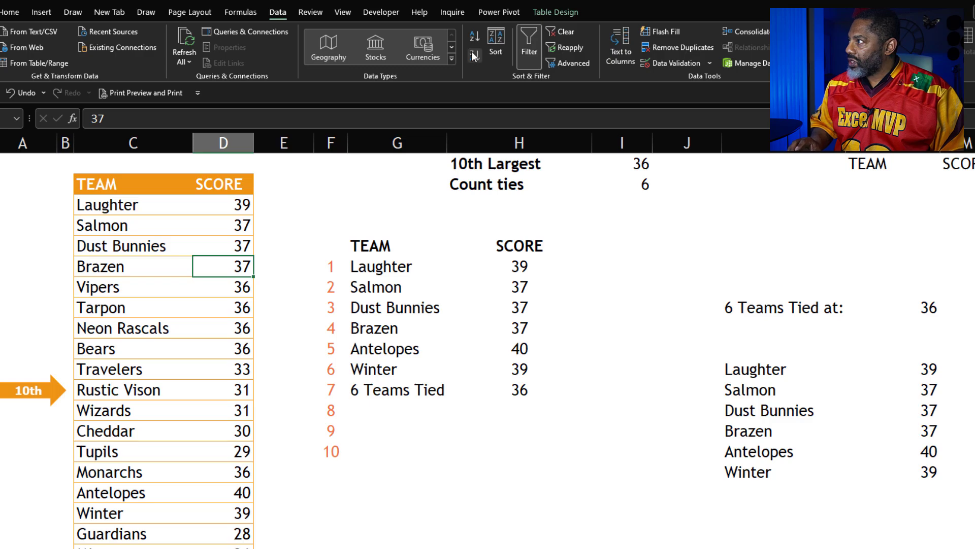
{"action": "left_click", "coordinate": [474, 54]}
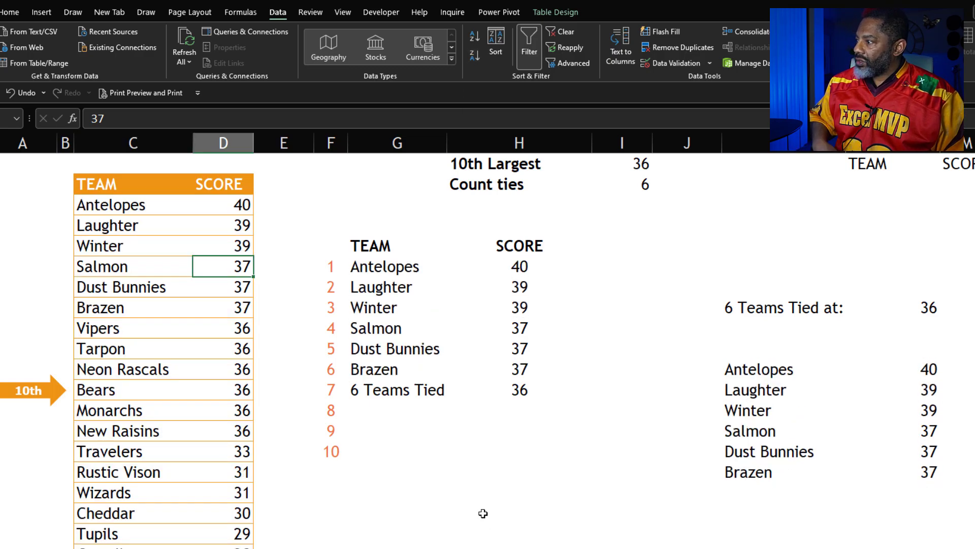